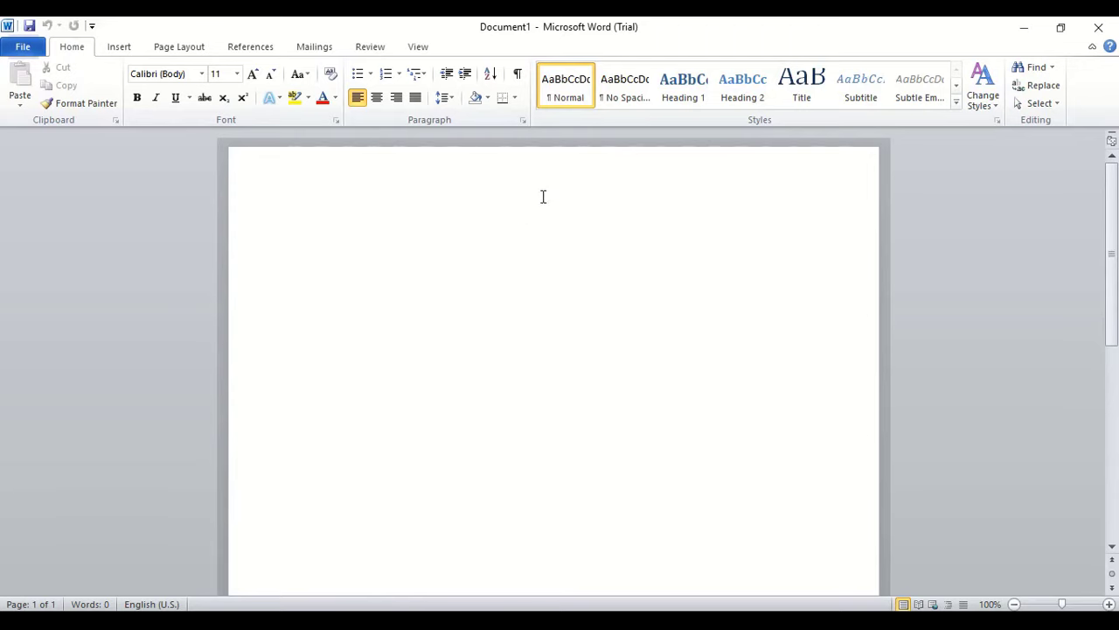
Draw a 3.52-inch round Oval circle and move it slightly up and left on the page
left_click(115, 48)
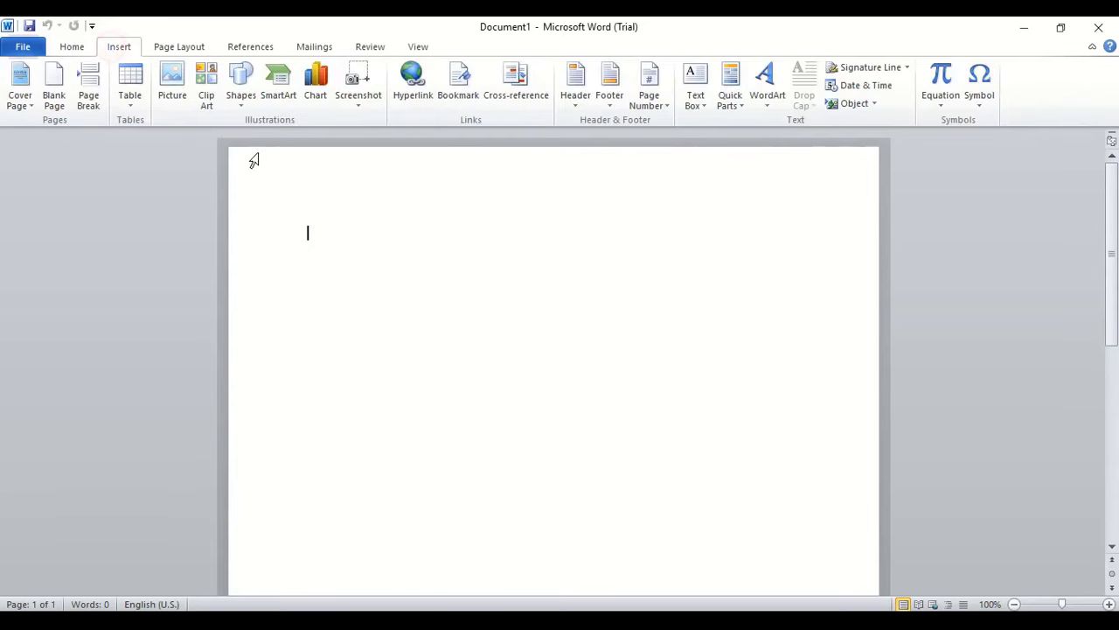
left_click(245, 83)
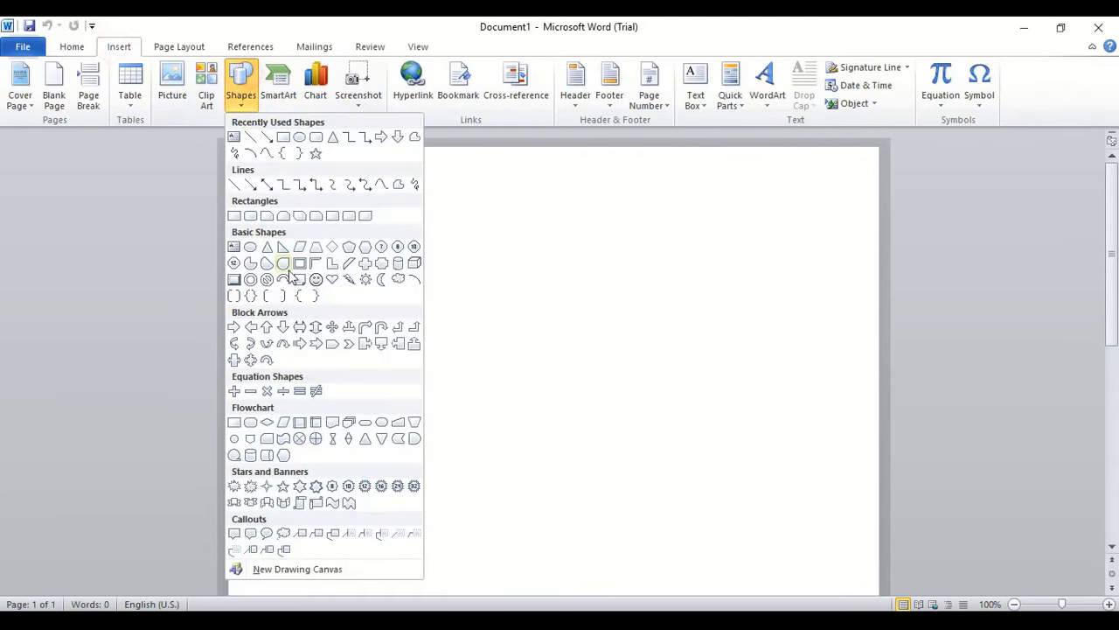
left_click(301, 137)
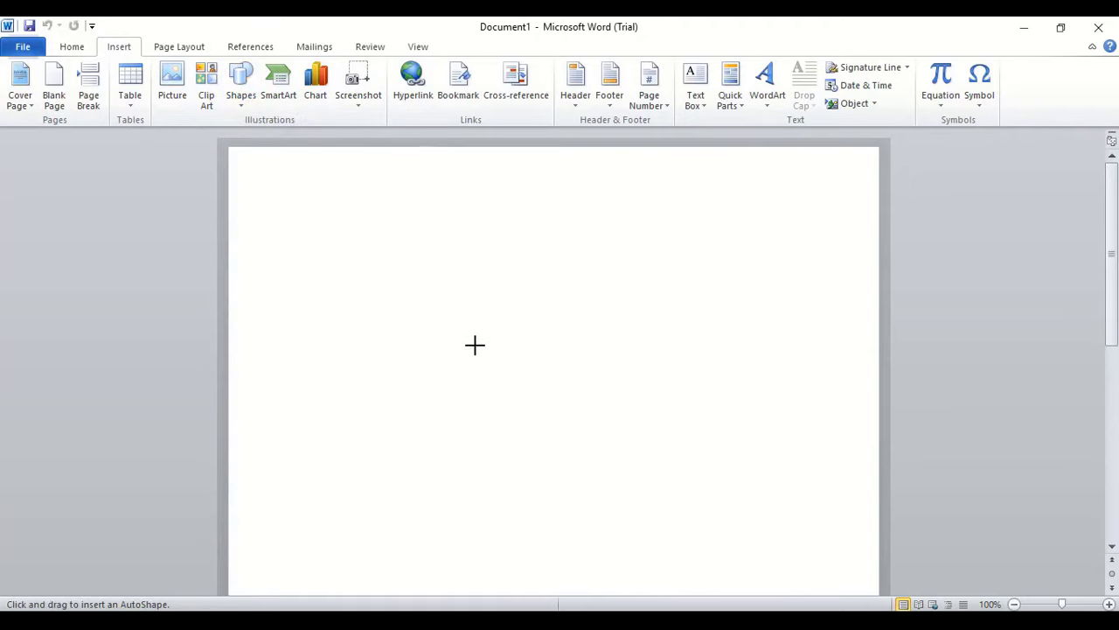
left_click_drag(421, 296, 688, 575)
left_click_drag(612, 464, 583, 412)
Format the circle with No fill and a 20 pt outline width
right_click(559, 297)
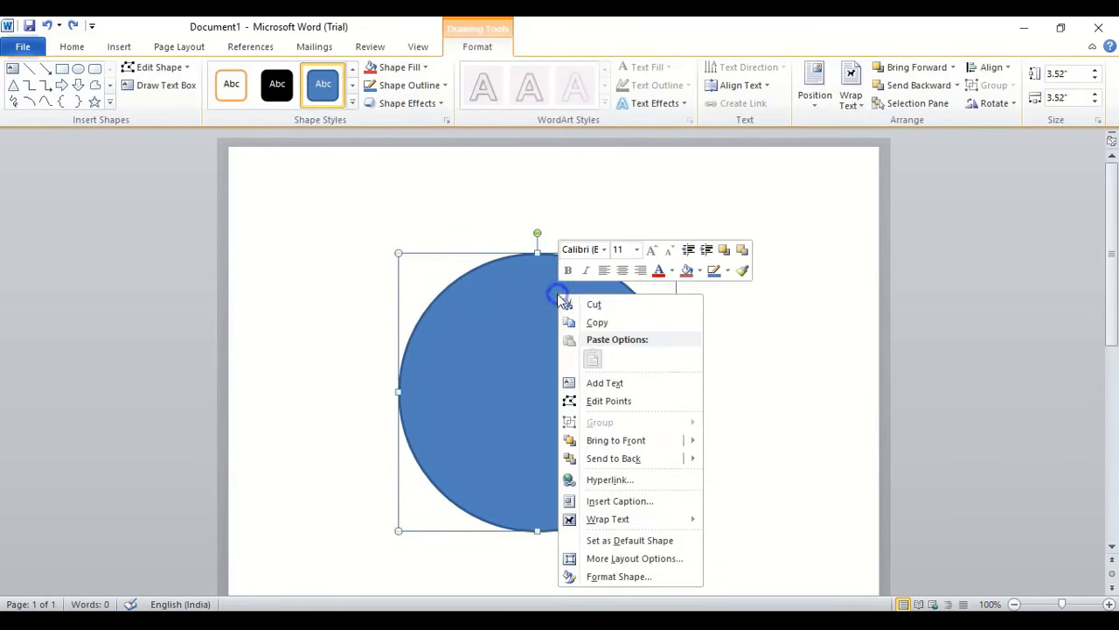
left_click(638, 577)
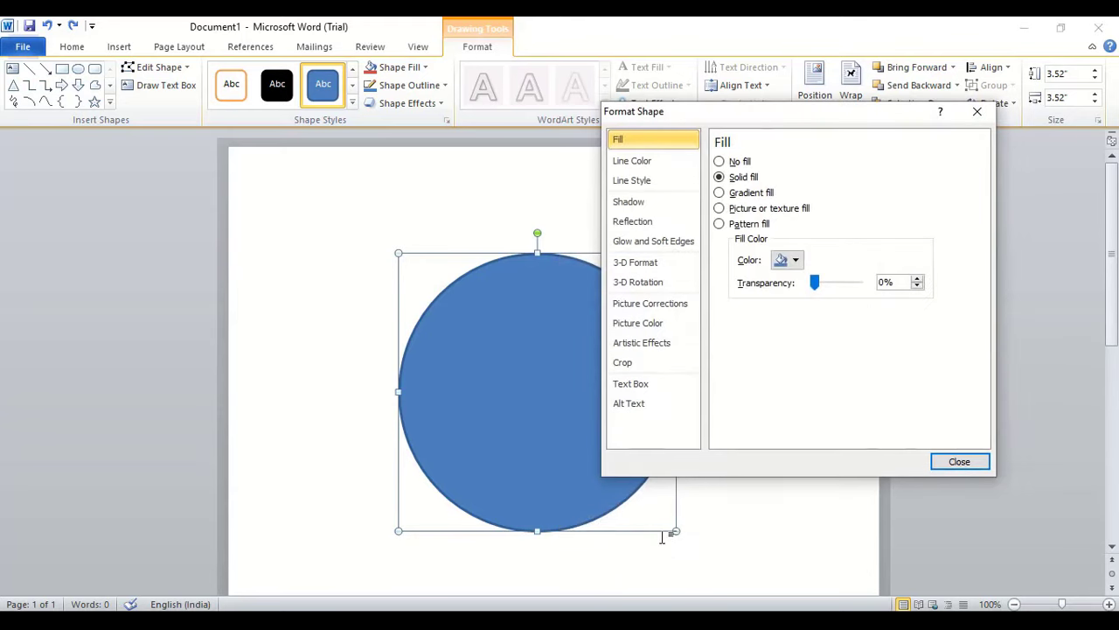
left_click(718, 163)
left_click(634, 161)
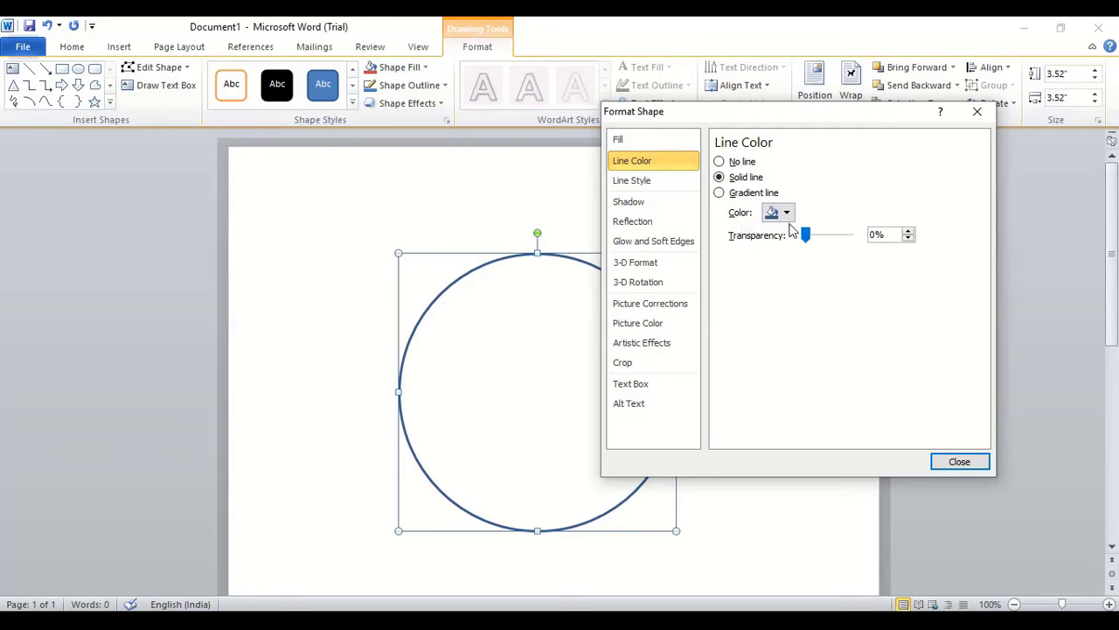
left_click(659, 187)
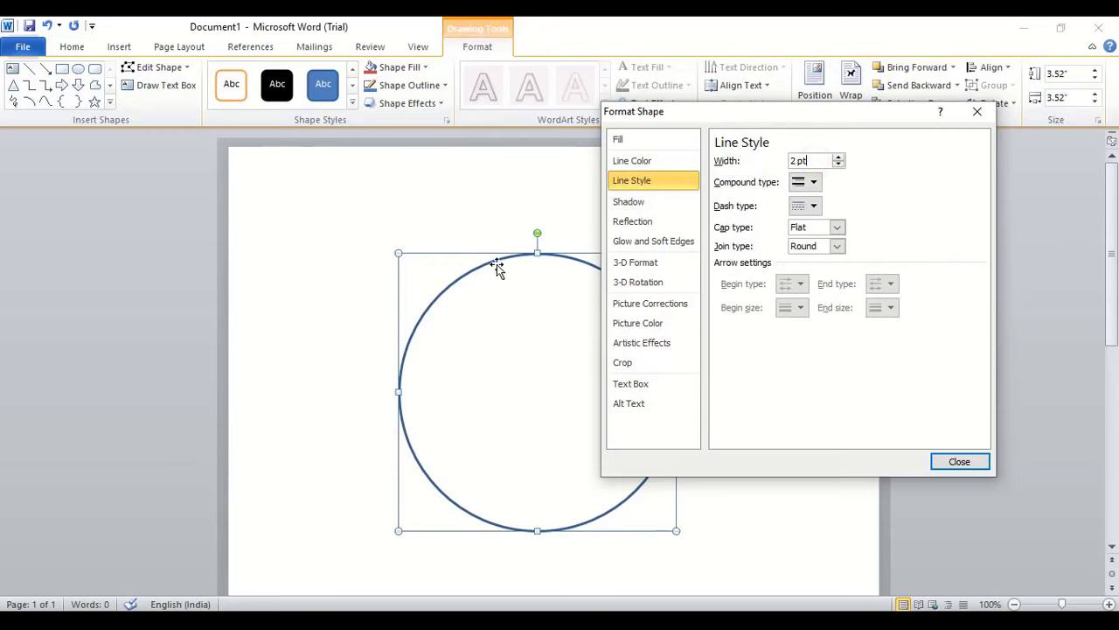
double_click(815, 159)
type("3")
key("Return")
key("Up")
key("Up")
key("Up")
key("Up")
key("Up")
key("Up")
key("Up")
key("Up")
key("Up")
key("Up")
key("Up")
key("Up")
key("Up")
key("Up")
key("Up")
key("Up")
key("Up")
key("Up")
key("Up")
key("Up")
key("Up")
key("Up")
key("Up")
key("Up")
key("Up")
key("Up")
key("Up")
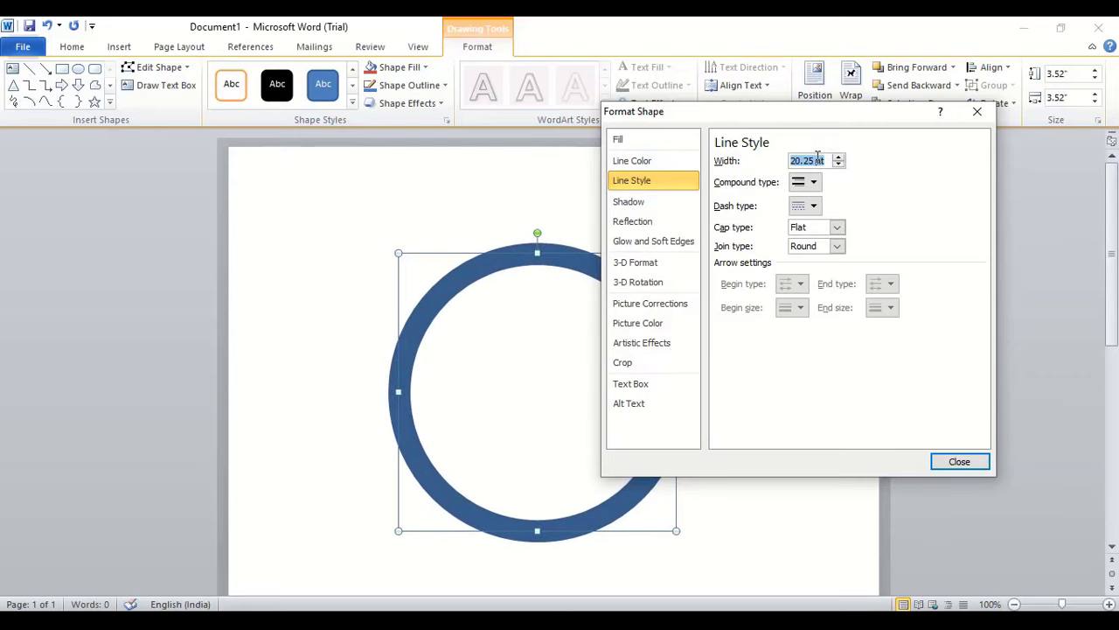
key("Down")
left_click(955, 460)
Draw a tall 5 by 0.4 inch rectangle vertically through the ring's centre
left_click(774, 376)
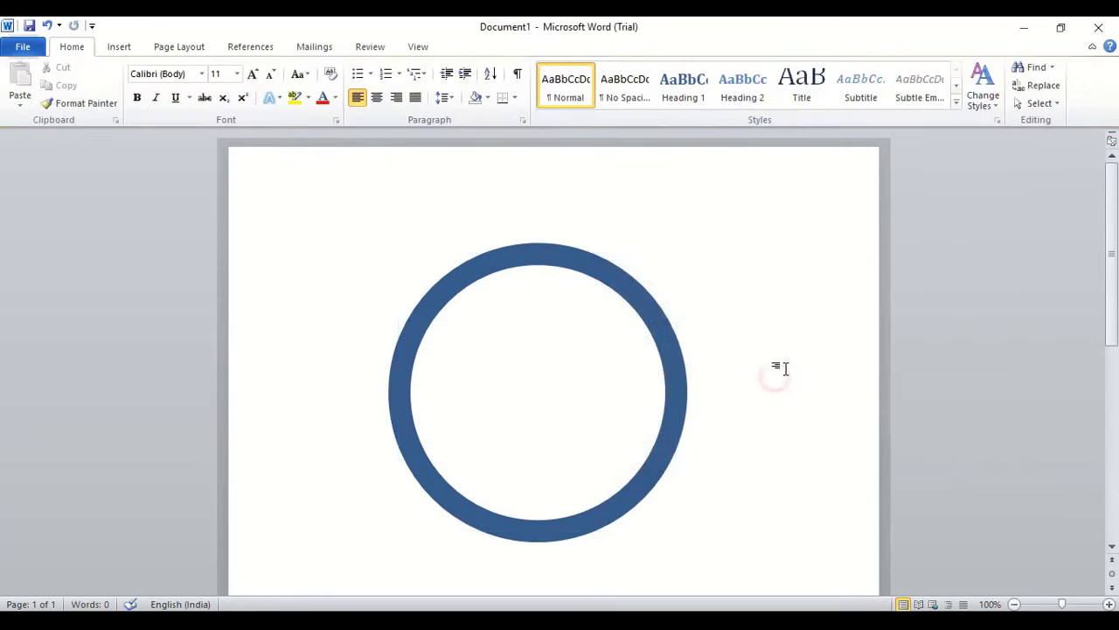
left_click(117, 48)
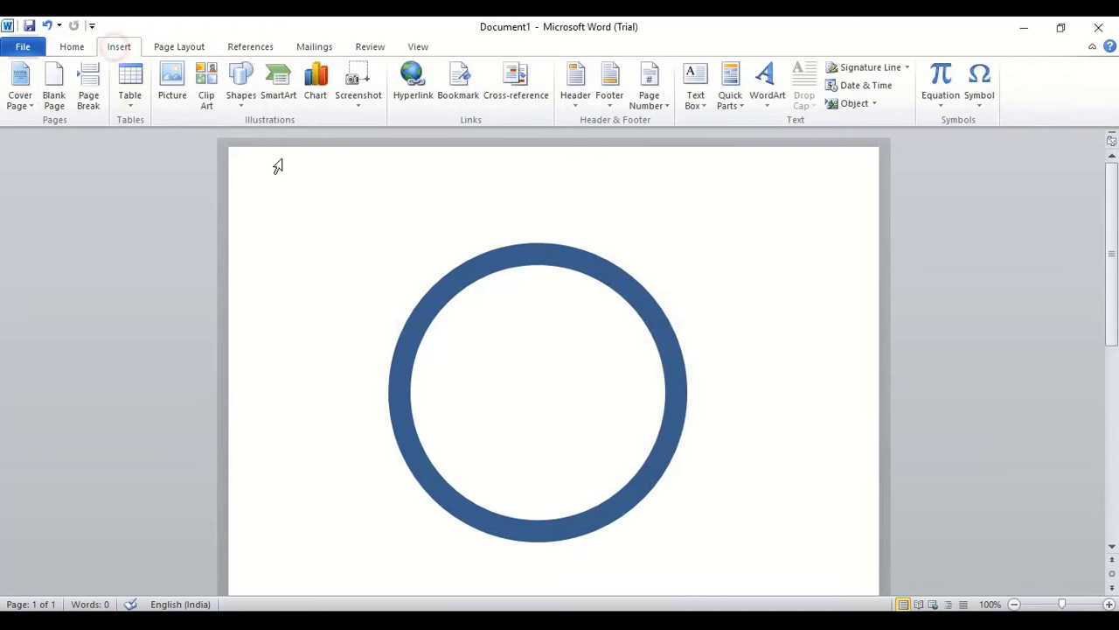
left_click(241, 84)
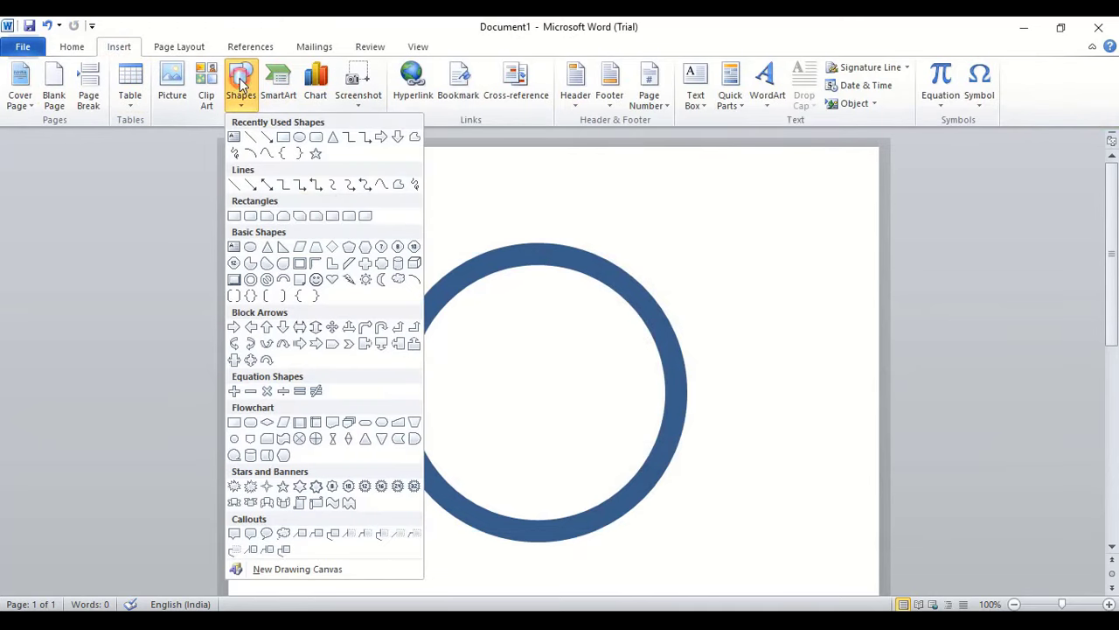
left_click(284, 139)
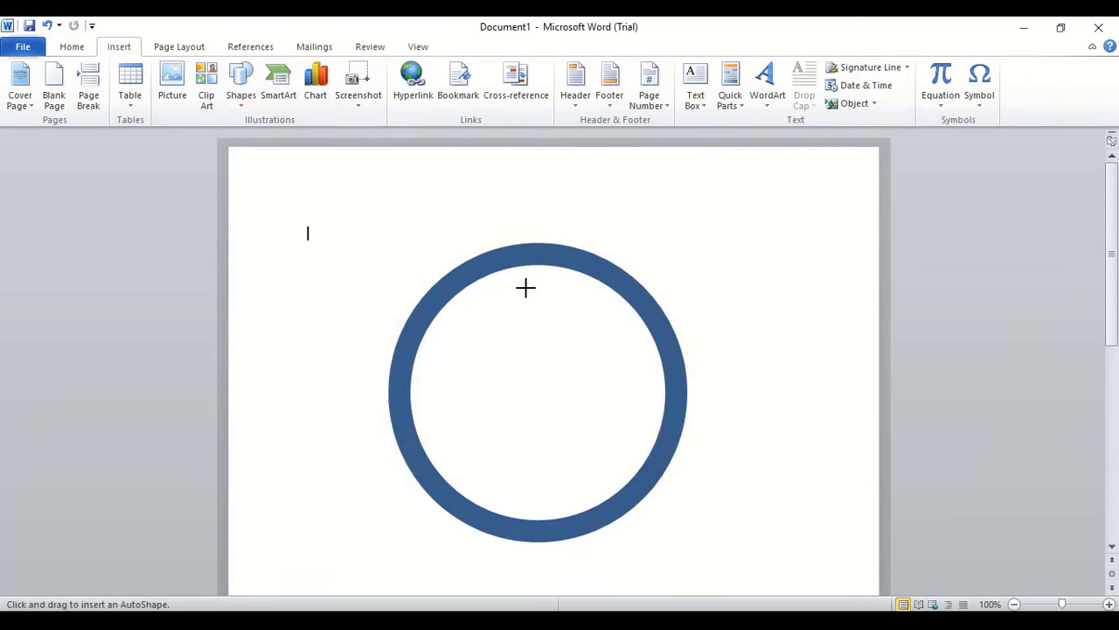
mouse_move(496, 194)
left_mouse_down()
mouse_move(554, 528)
mouse_move(532, 589)
mouse_move(528, 548)
left_mouse_up()
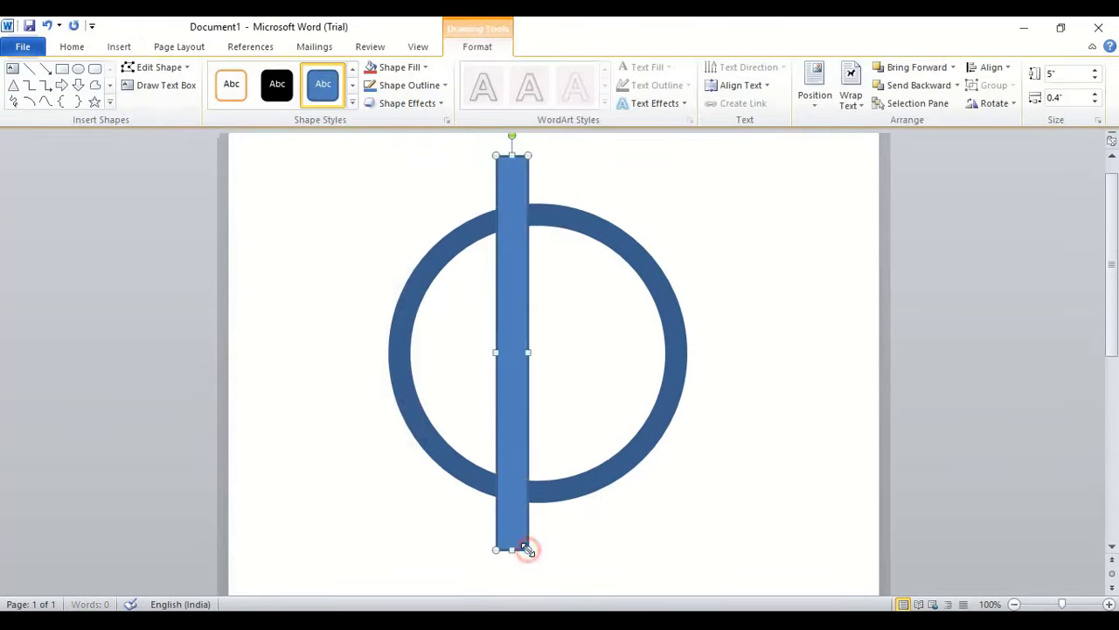
Set the bar's line to No line and its fill to olive green
right_click(512, 282)
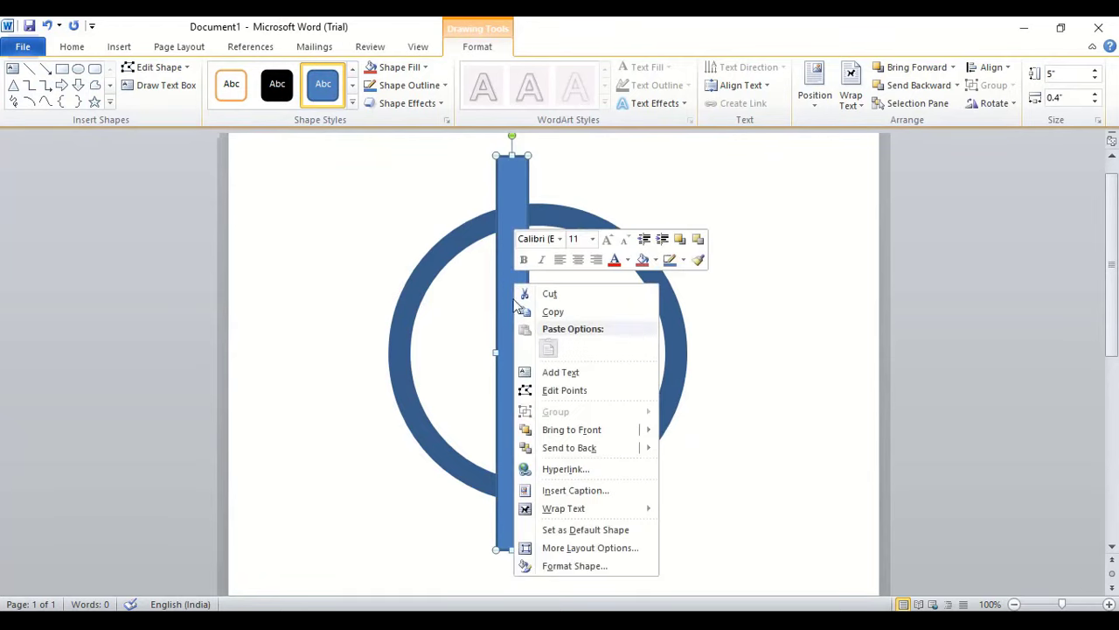
left_click(589, 566)
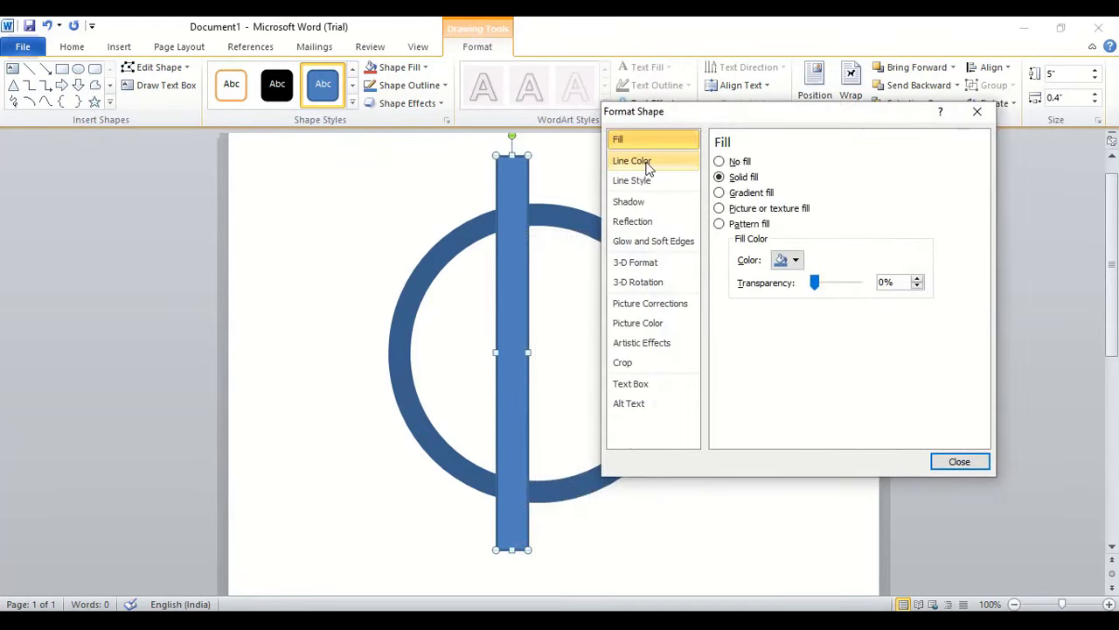
left_click(632, 161)
left_click(719, 163)
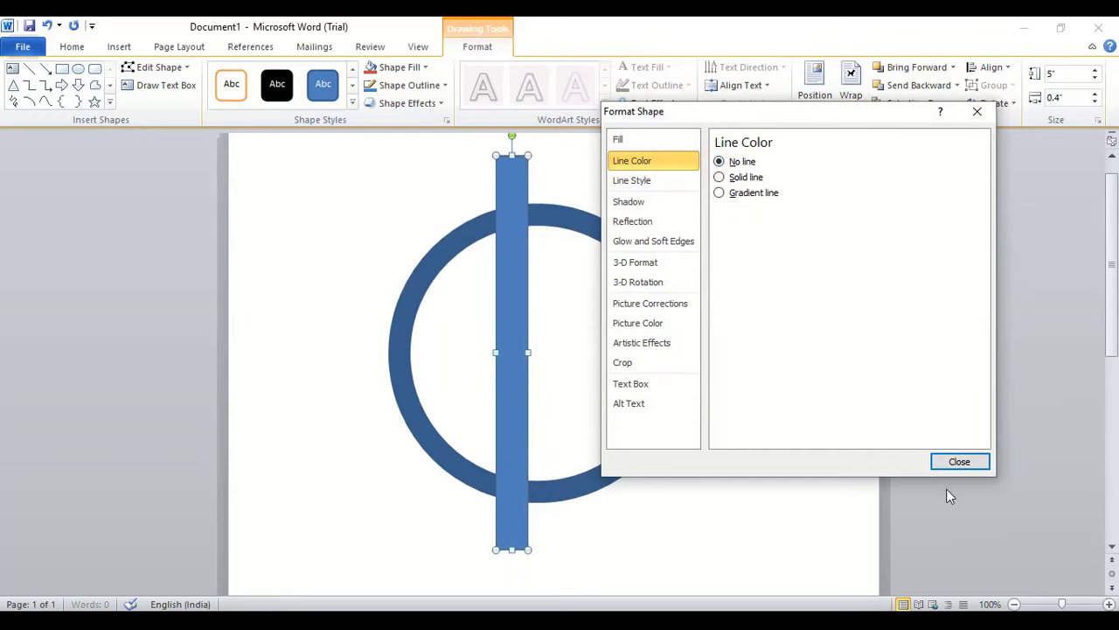
left_click(628, 142)
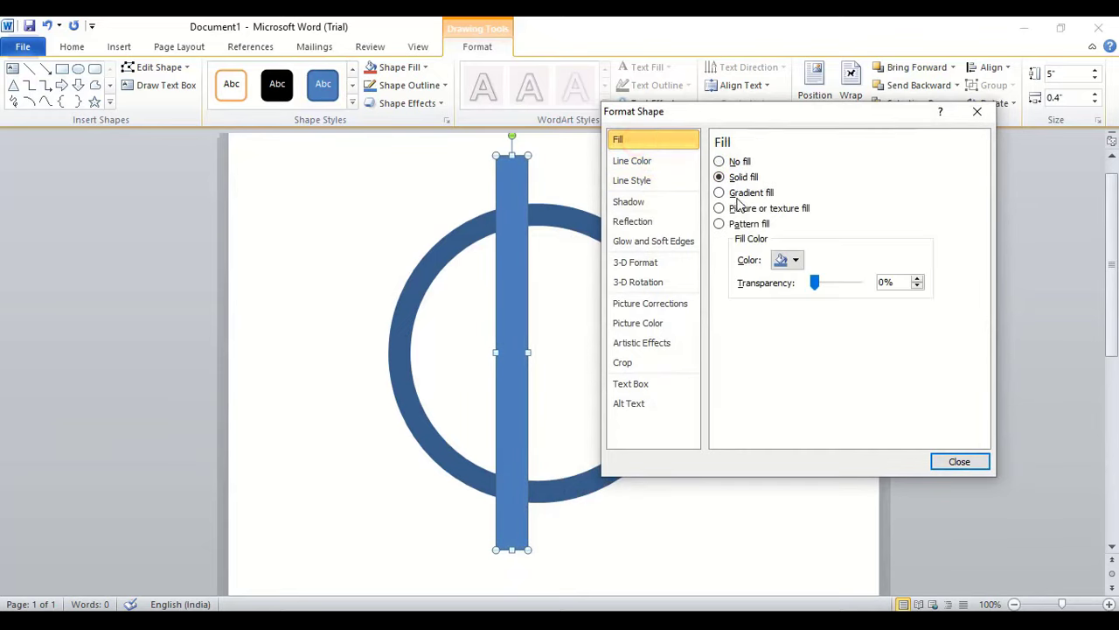
left_click(786, 261)
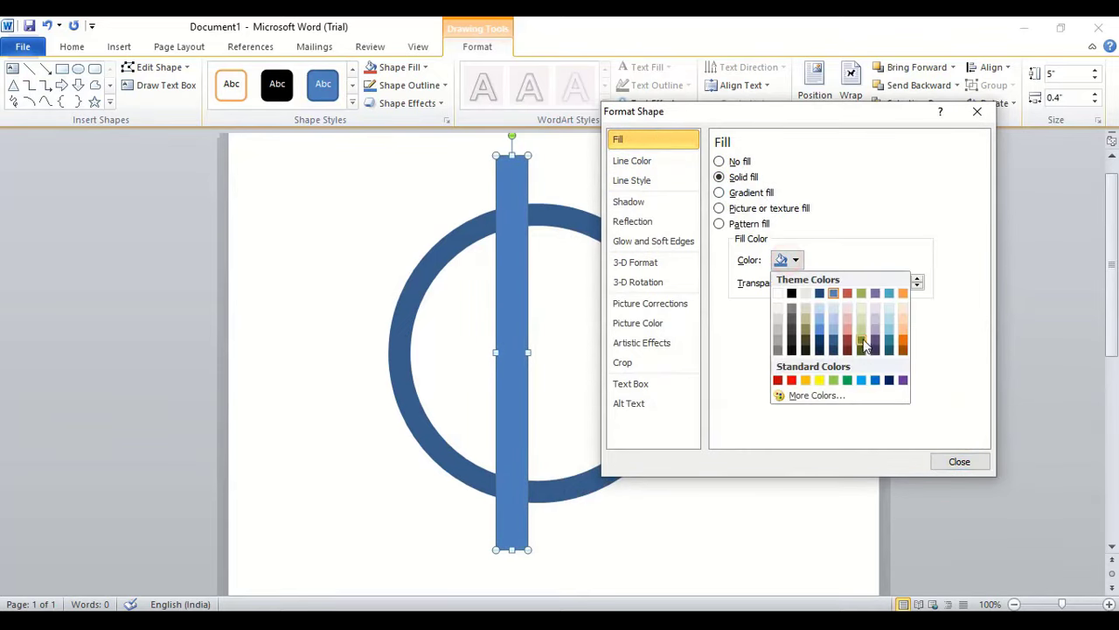
left_click(863, 338)
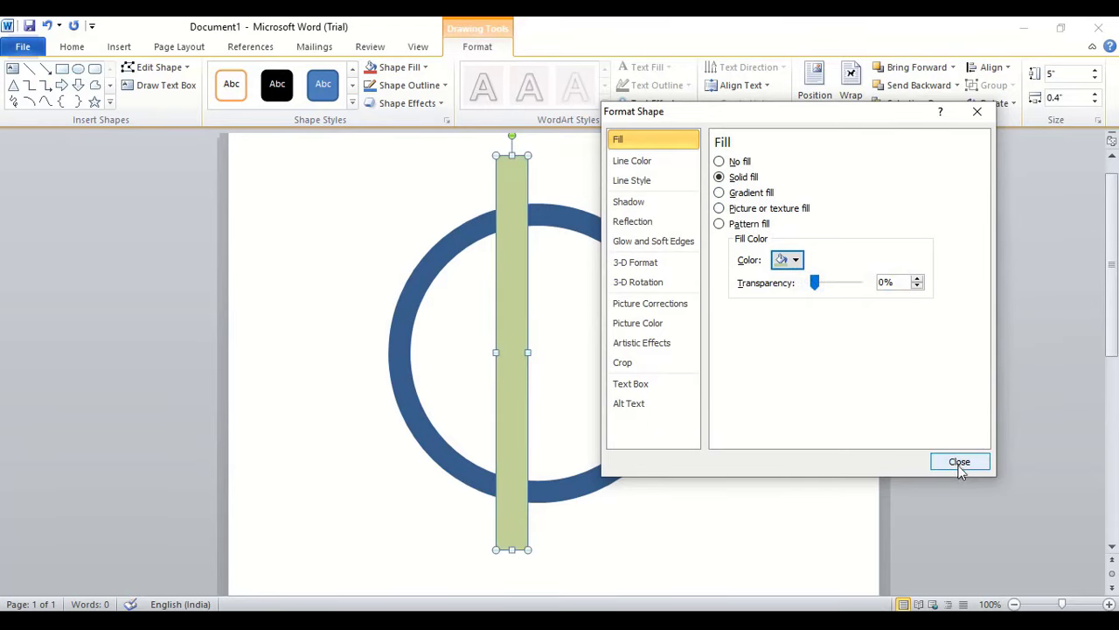
left_click(959, 462)
left_click(778, 434)
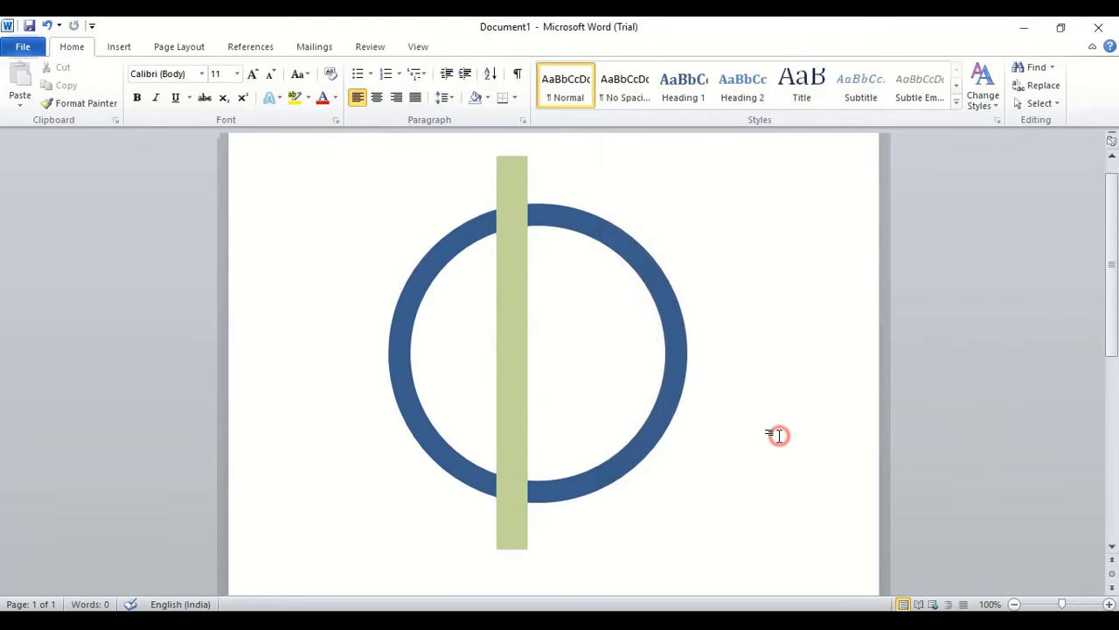
Duplicate the green bar and tilt two copies oppositely so they meet in an A peak
left_click(516, 311)
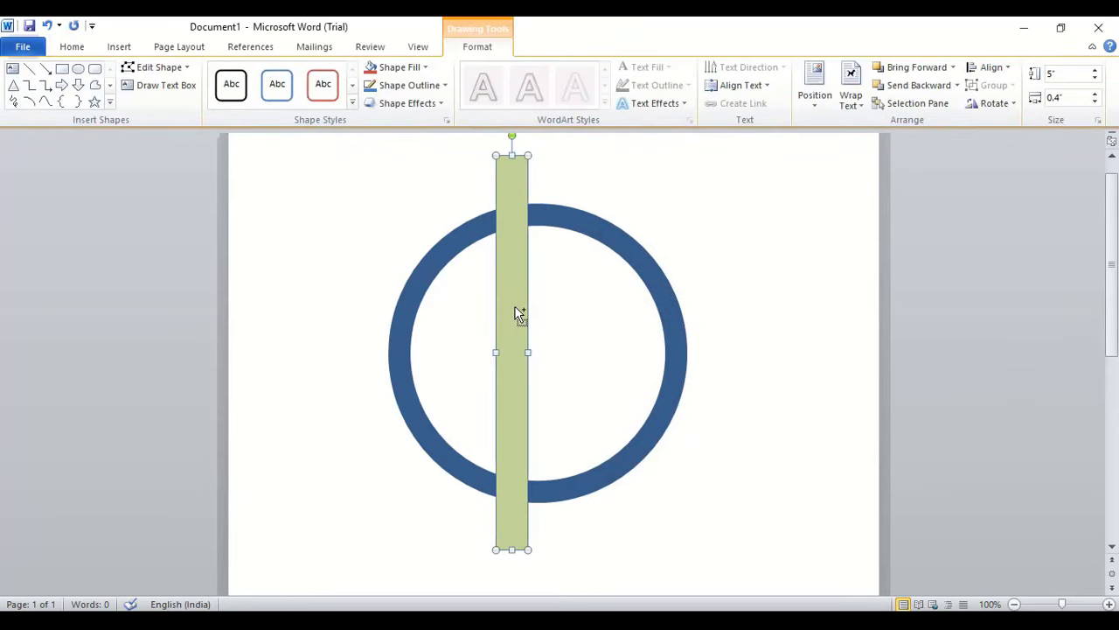
left_click_drag(518, 313, 750, 329)
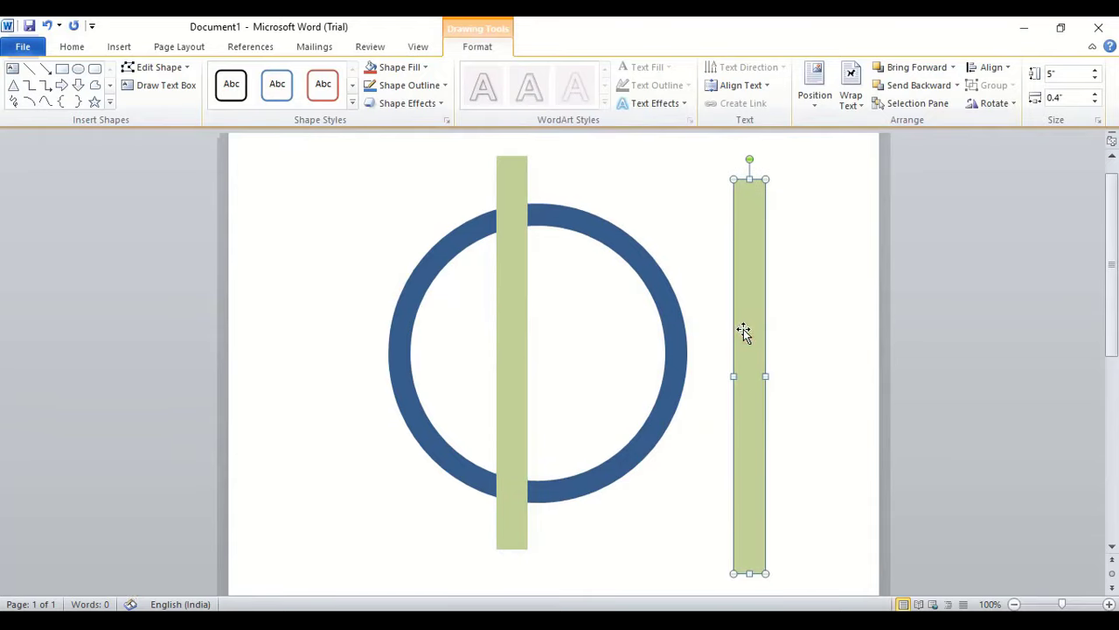
left_click(503, 353)
scroll(592, 207, "up", 1)
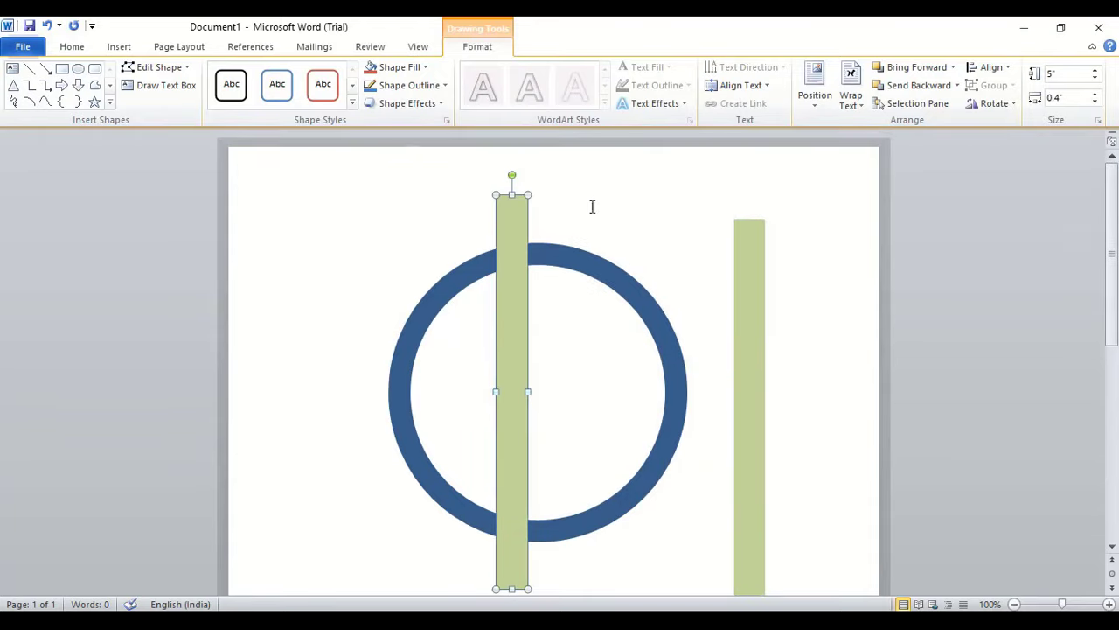
left_click_drag(511, 172, 629, 210)
left_click_drag(534, 322, 604, 325)
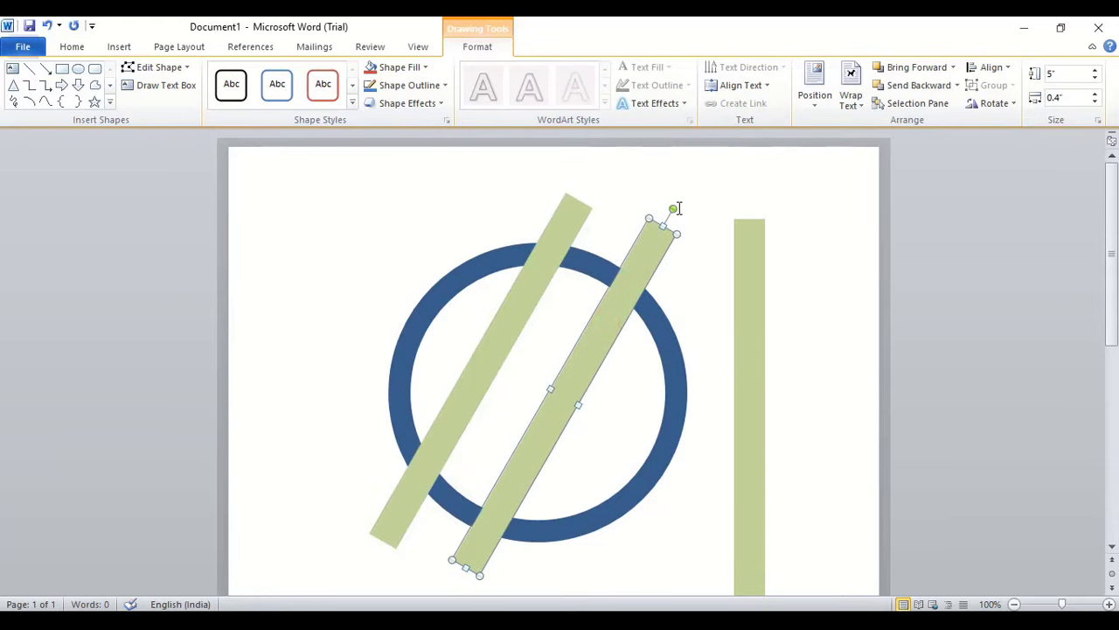
left_click_drag(674, 208, 482, 245)
left_click_drag(599, 355, 615, 355)
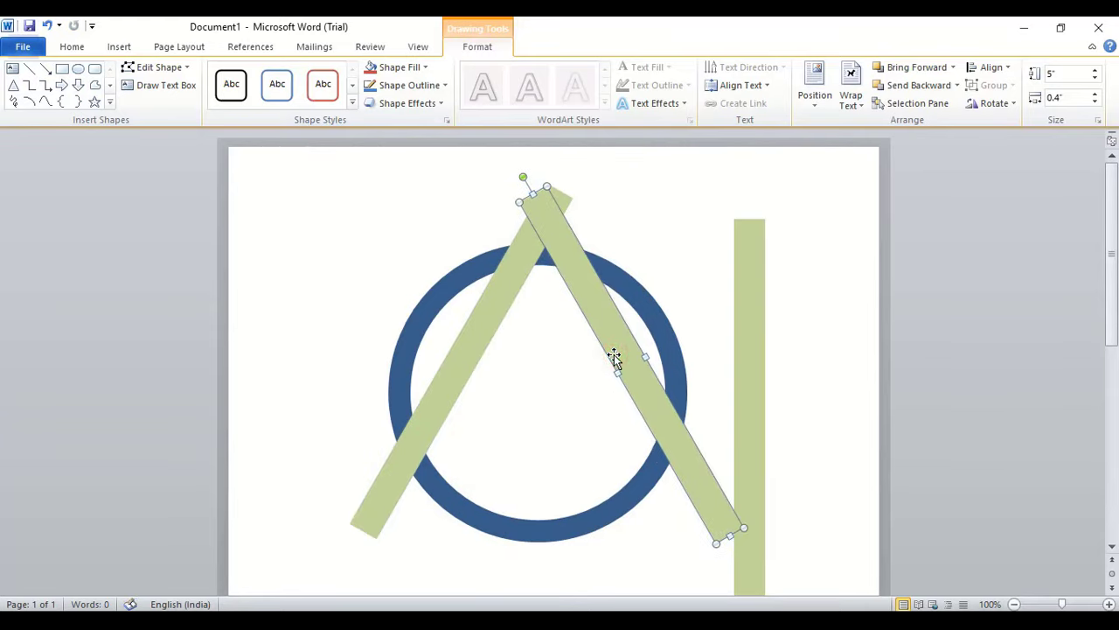
Move both diagonal bars down and turn the vertical bar horizontal across the ring
left_click(501, 303, "shift")
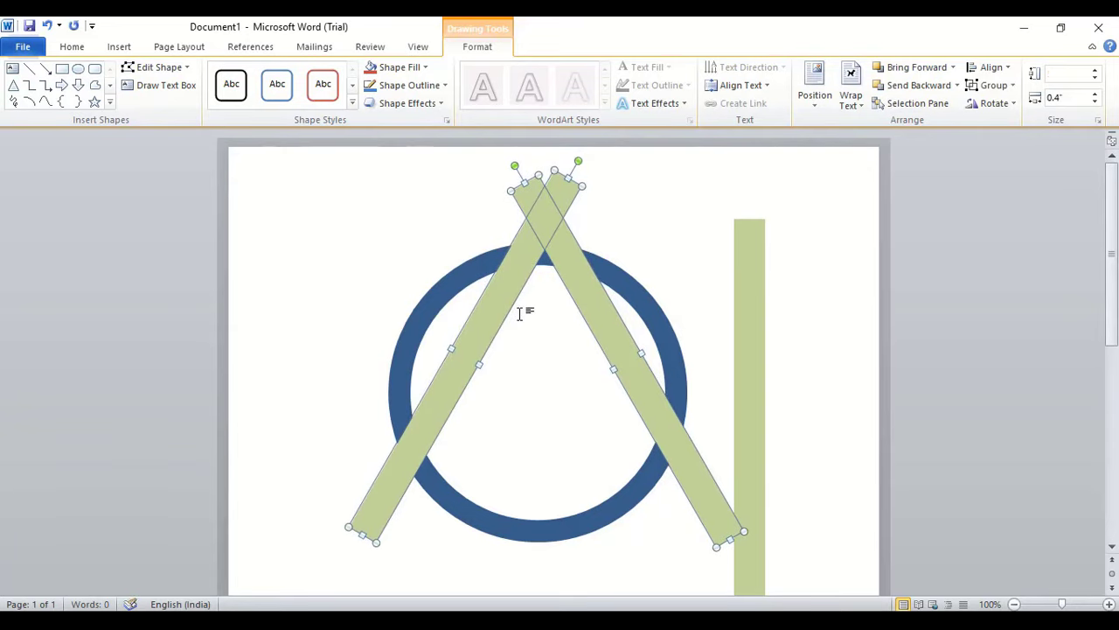
key("Down")
key("Down")
key("Down")
key("Down")
key("Down")
key("Down")
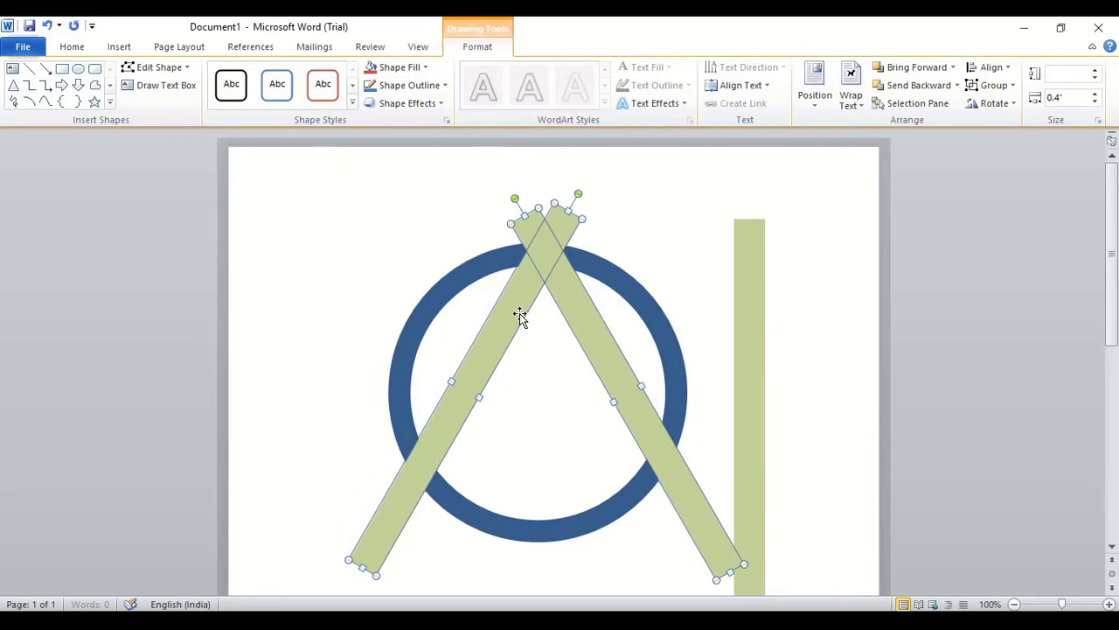
left_click(755, 364)
mouse_move(755, 364)
left_mouse_down()
mouse_move(617, 445)
mouse_move(533, 445)
left_mouse_up()
left_click_drag(526, 281, 688, 515)
left_click_drag(595, 504, 556, 403)
left_click(574, 347)
Add a parallel copy of the A's right stroke inside its right leg
left_click(574, 348)
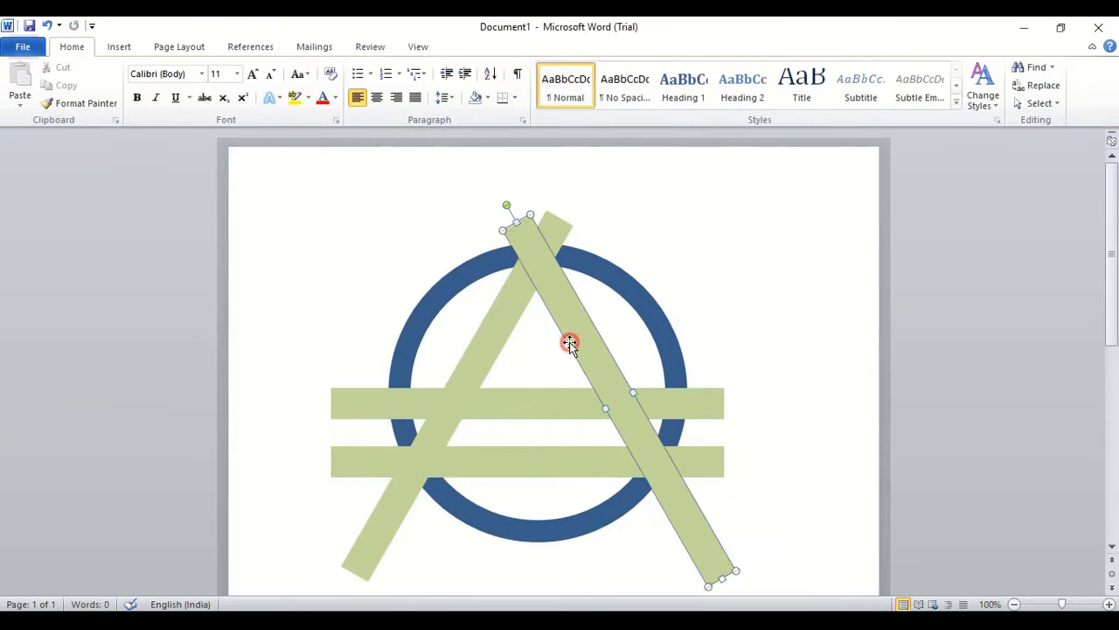
left_click_drag(585, 350, 519, 370)
left_click(549, 368)
left_click(551, 368)
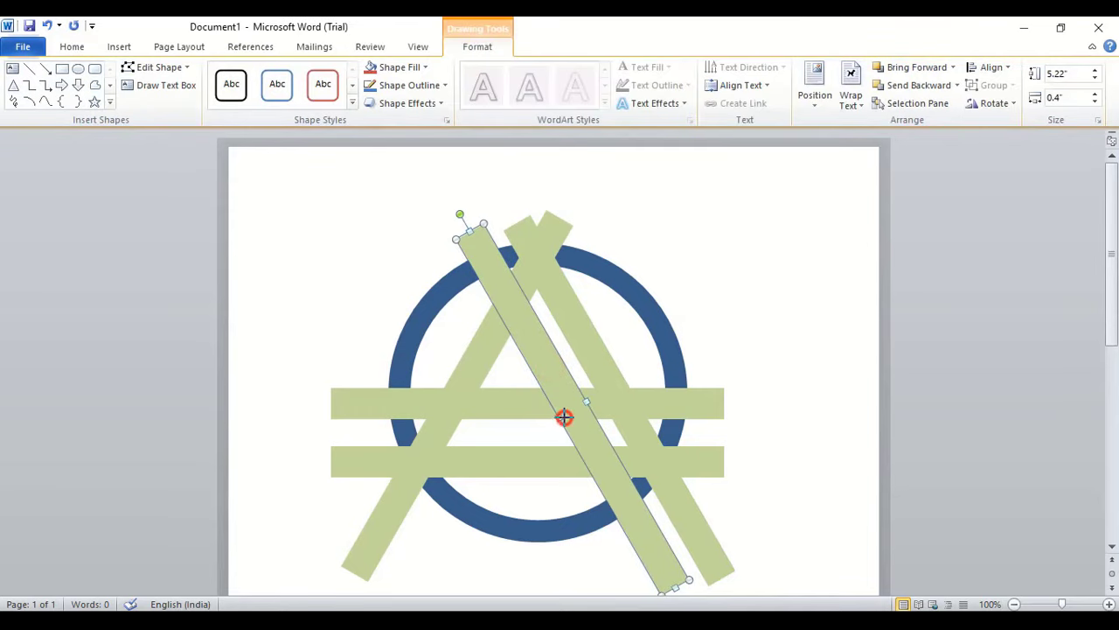
left_click(822, 244)
scroll(822, 245, "up", 3, "ctrl")
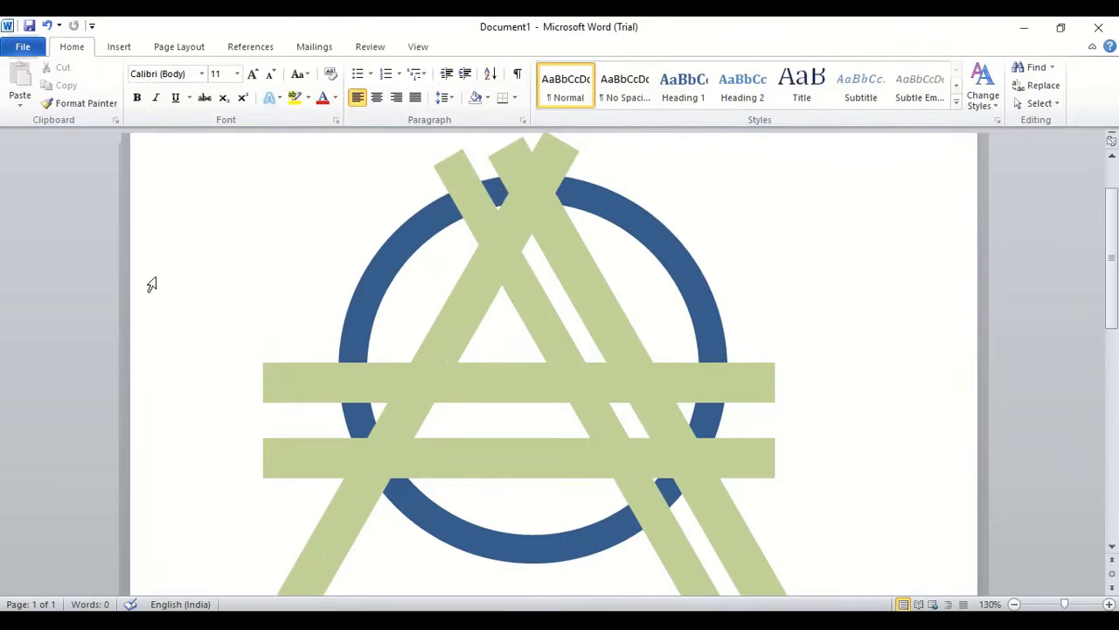
Start a freeform at the A's apex, tracing the left side, bottom edge and right-side corners
left_click(117, 48)
left_click(241, 84)
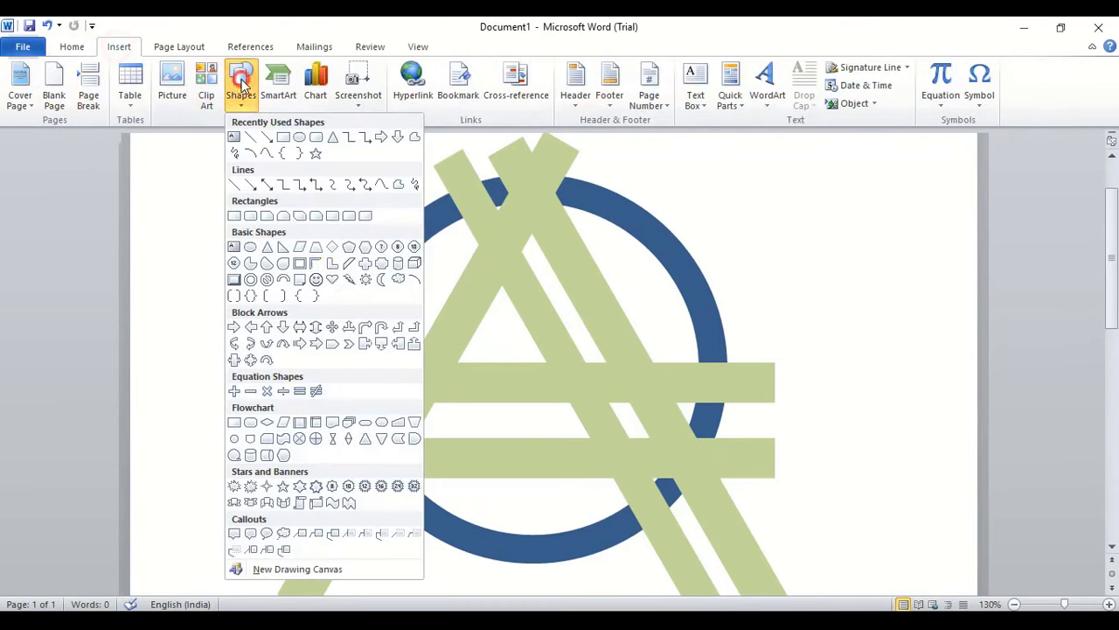
left_click(382, 183)
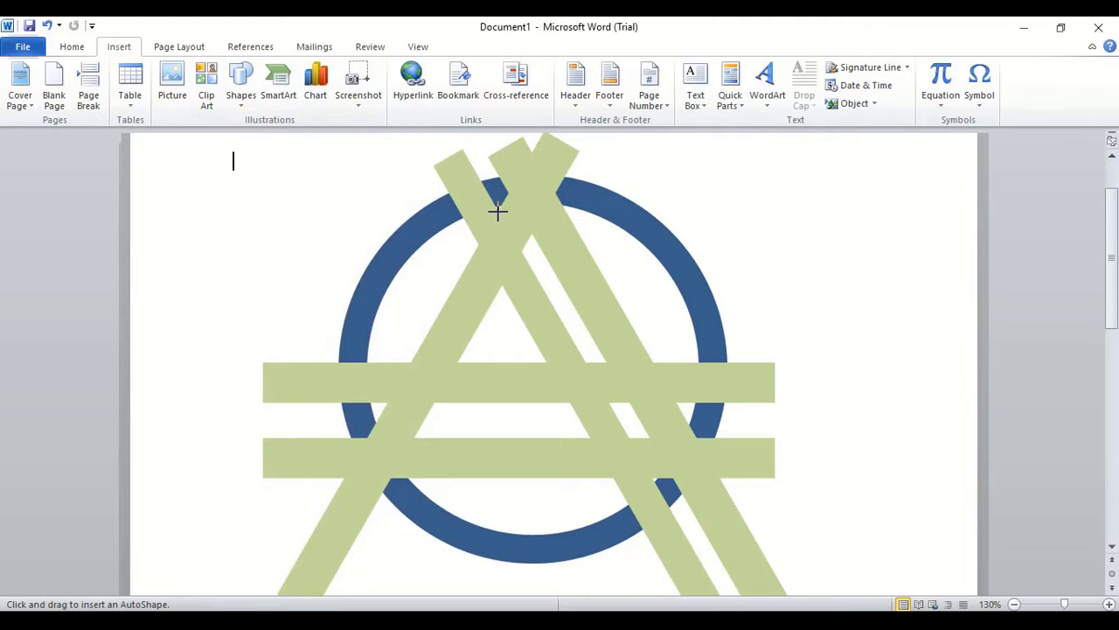
left_click_drag(498, 210, 497, 276)
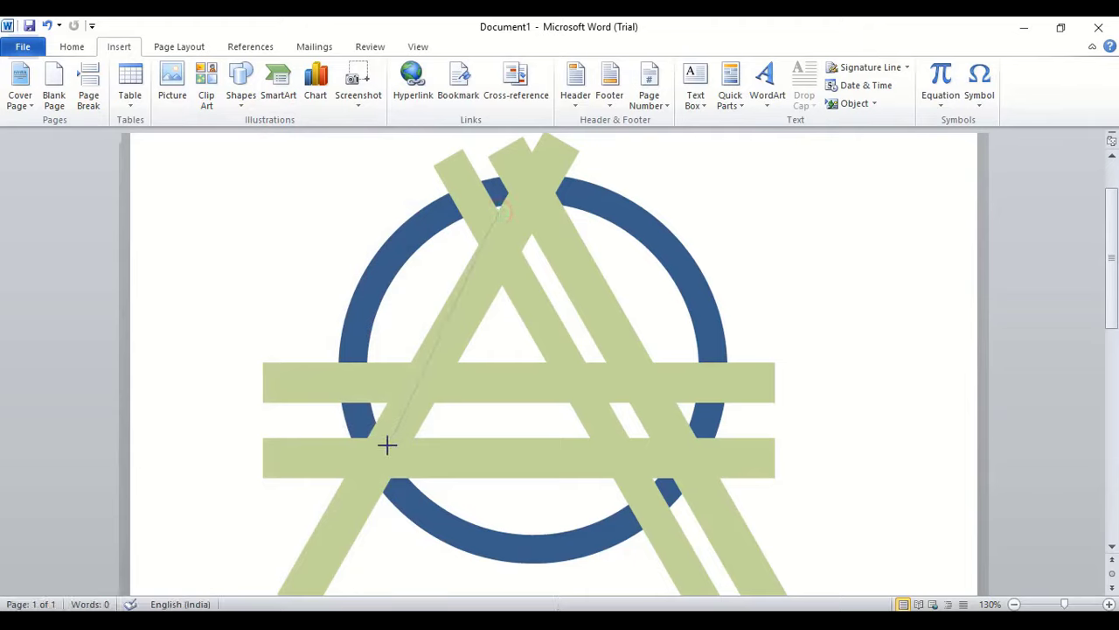
left_click_drag(333, 496, 341, 477)
left_click(654, 477)
left_click(593, 362)
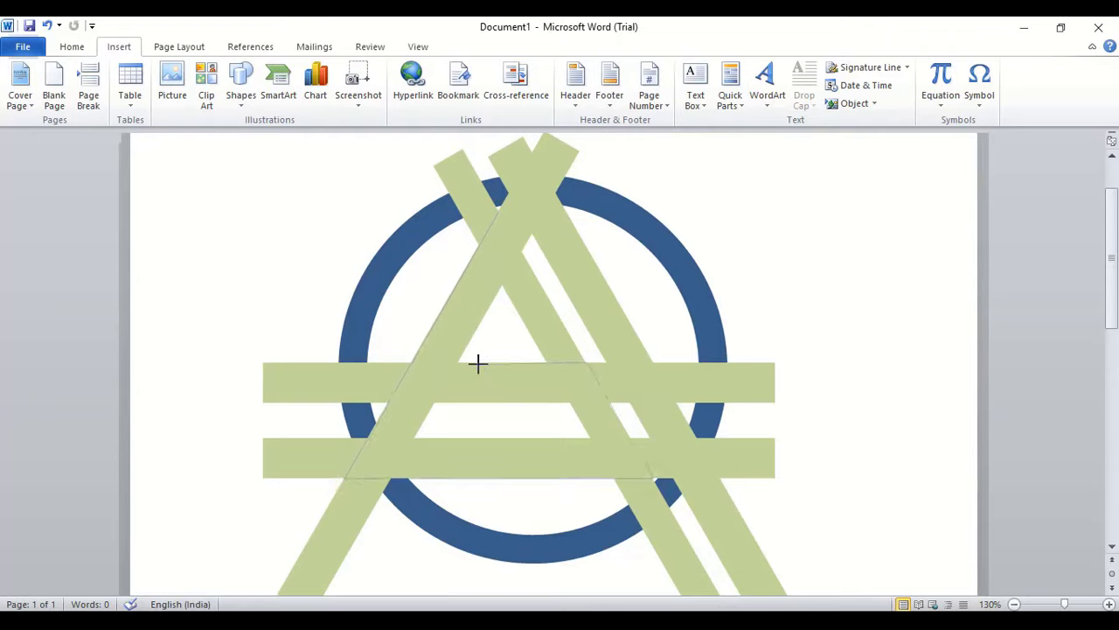
left_click(474, 362)
Add the G's inner corners and upper notch, then close the outline at the apex
left_click(452, 402)
left_click(571, 403)
left_click(590, 439)
left_click(414, 434)
left_click(501, 284)
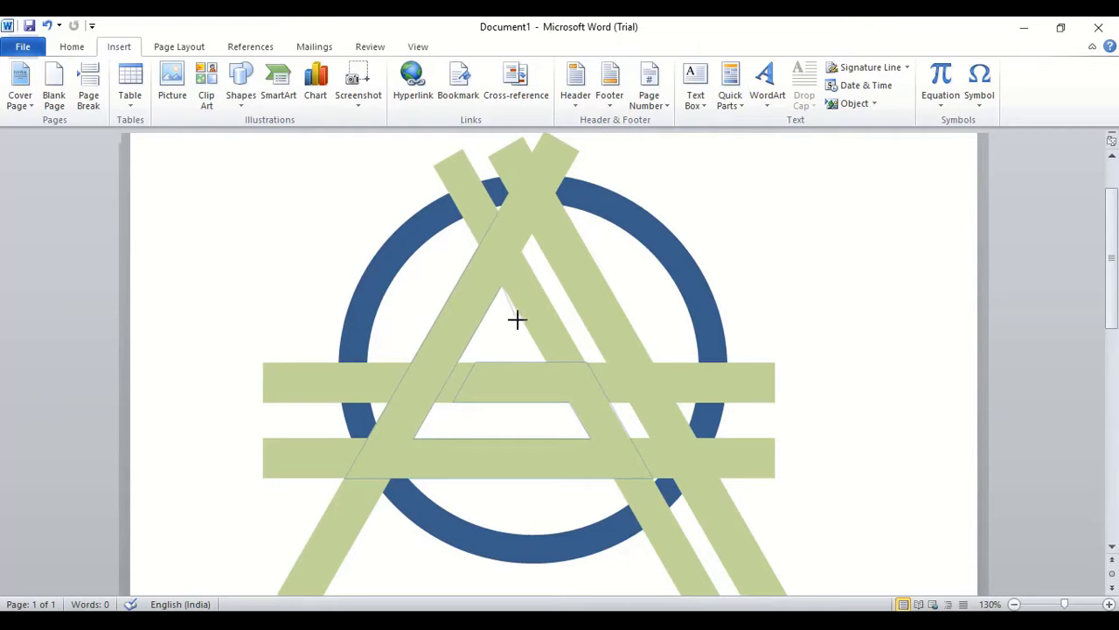
left_click(518, 315)
left_click(500, 212)
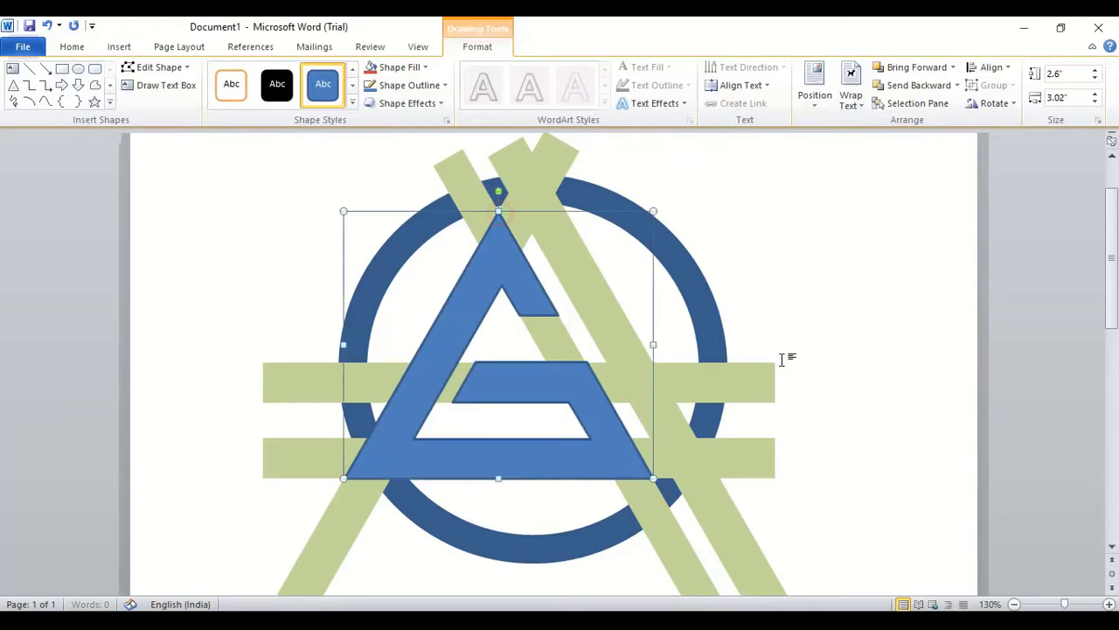
left_click(846, 354)
Draw a small freeform diamond where the upper green stripes cross above the A's apex
left_click(119, 47)
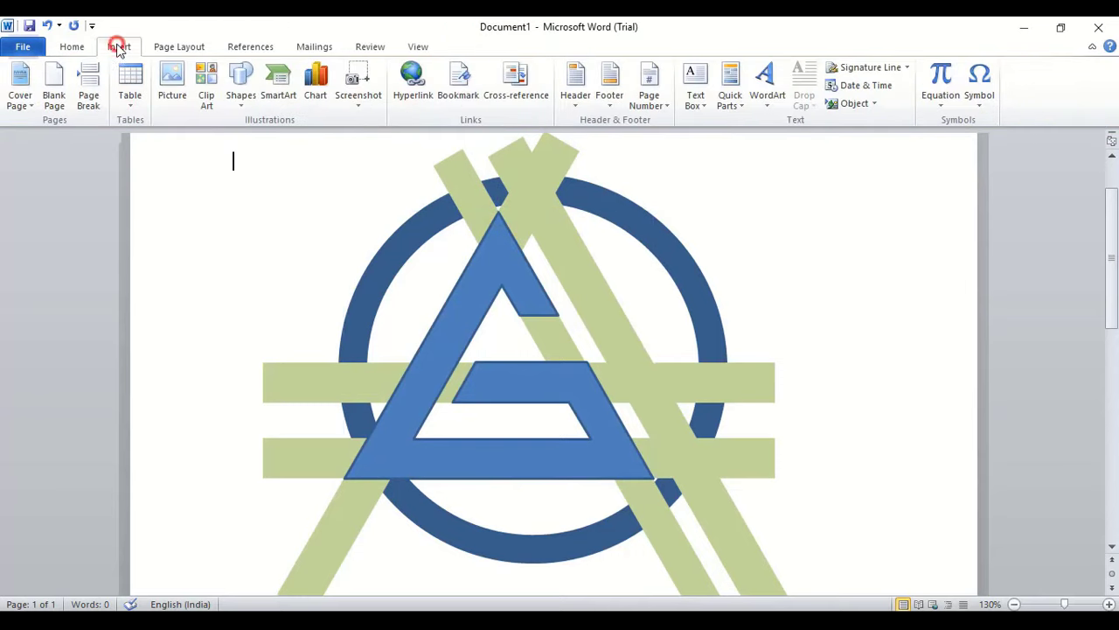
left_click(240, 87)
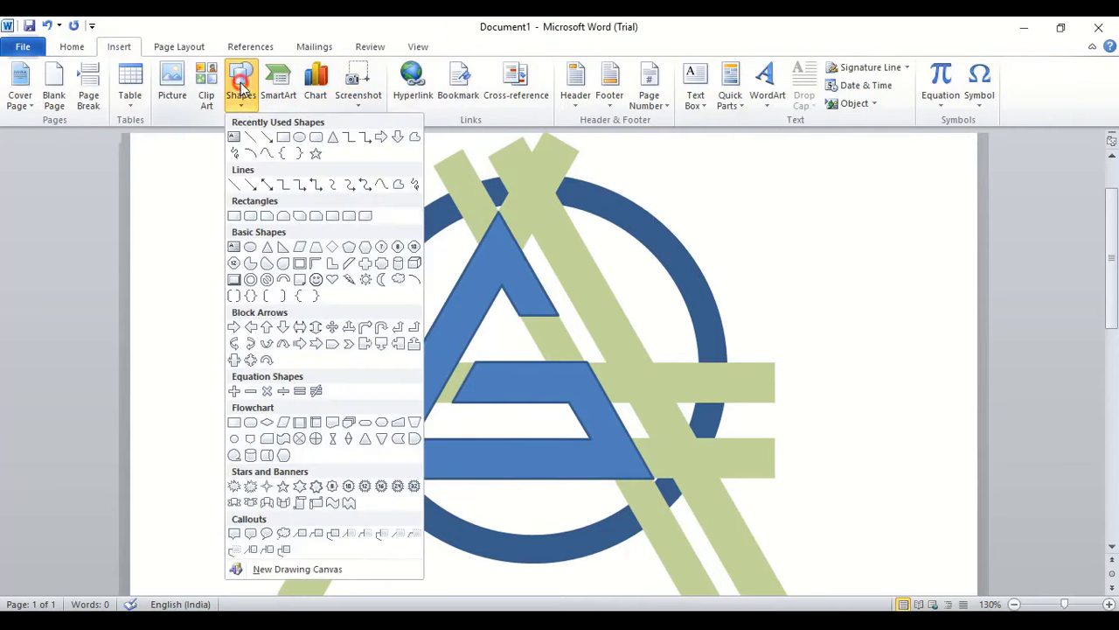
left_click(382, 184)
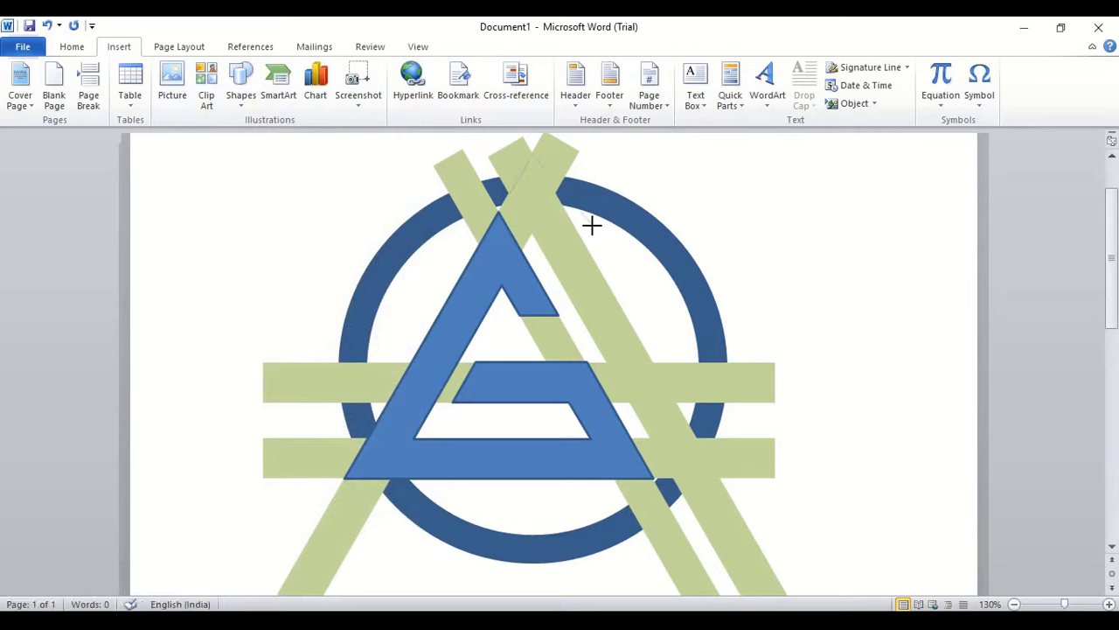
left_click(556, 194)
double_click(509, 194)
left_click(714, 234)
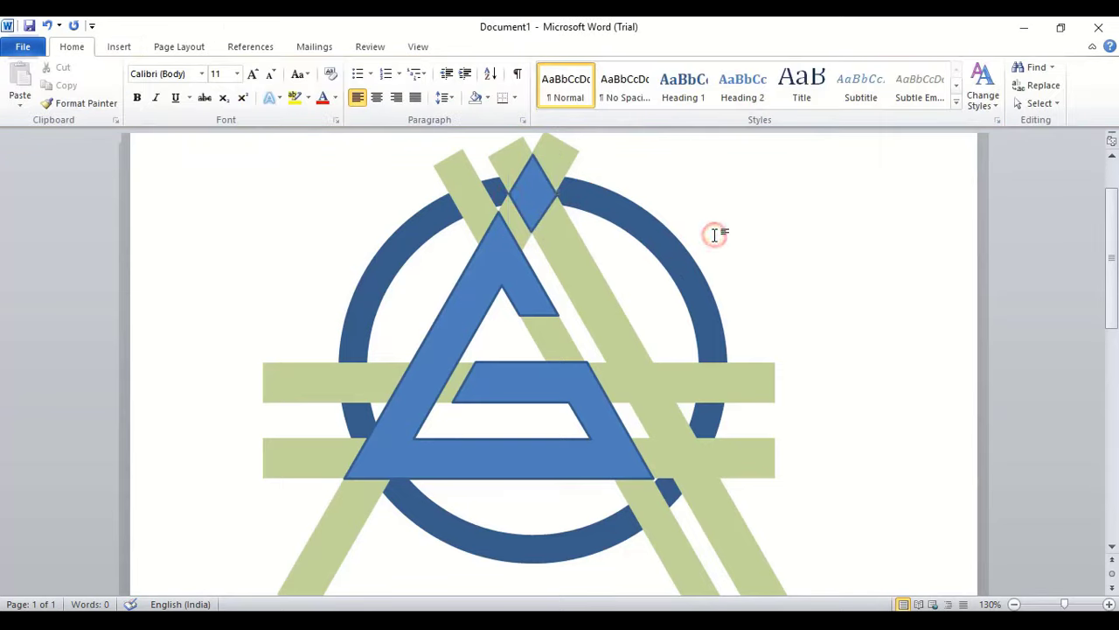
left_click(118, 47)
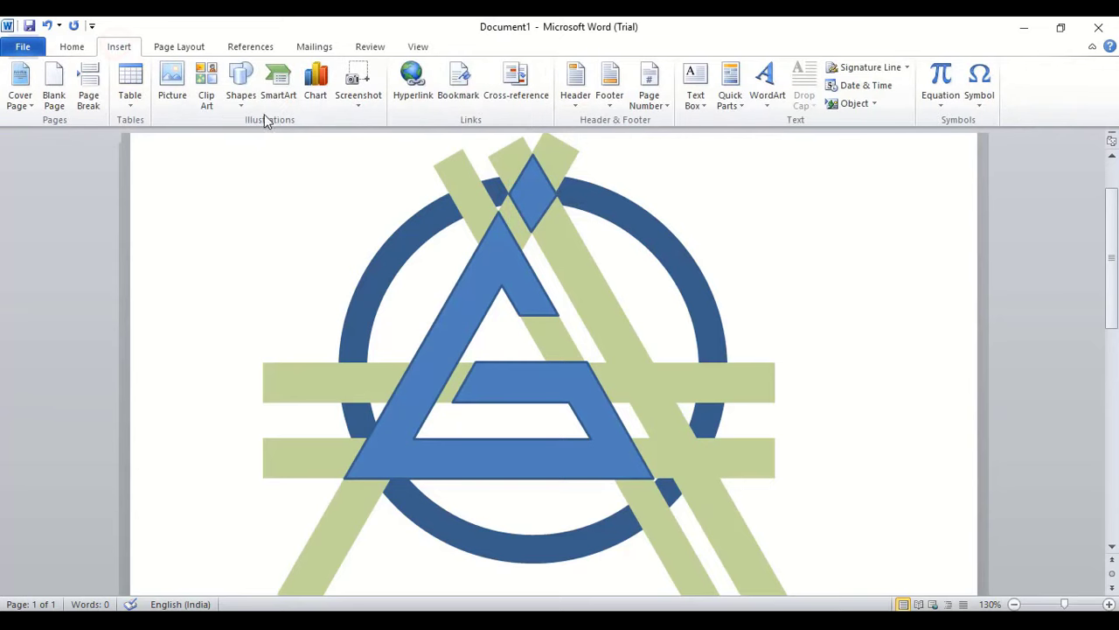
Trace a freeform strip along the right green stripe from below the diamond past the lower bar
left_click(241, 88)
left_click(380, 180)
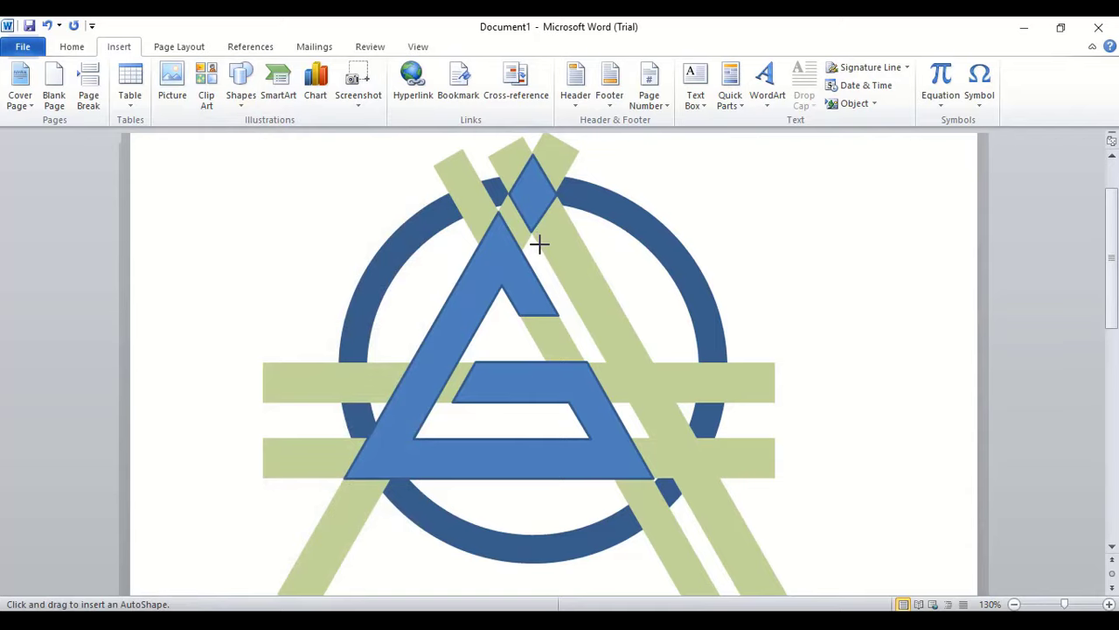
key("Escape")
left_click_drag(701, 476, 718, 478)
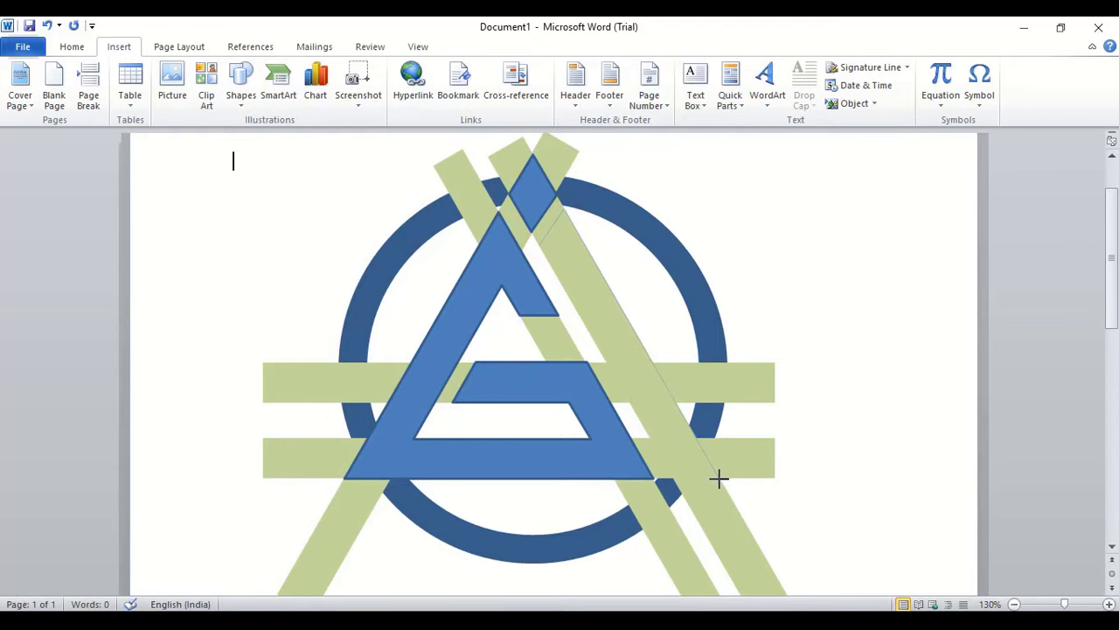
left_click(547, 238)
left_click(822, 324)
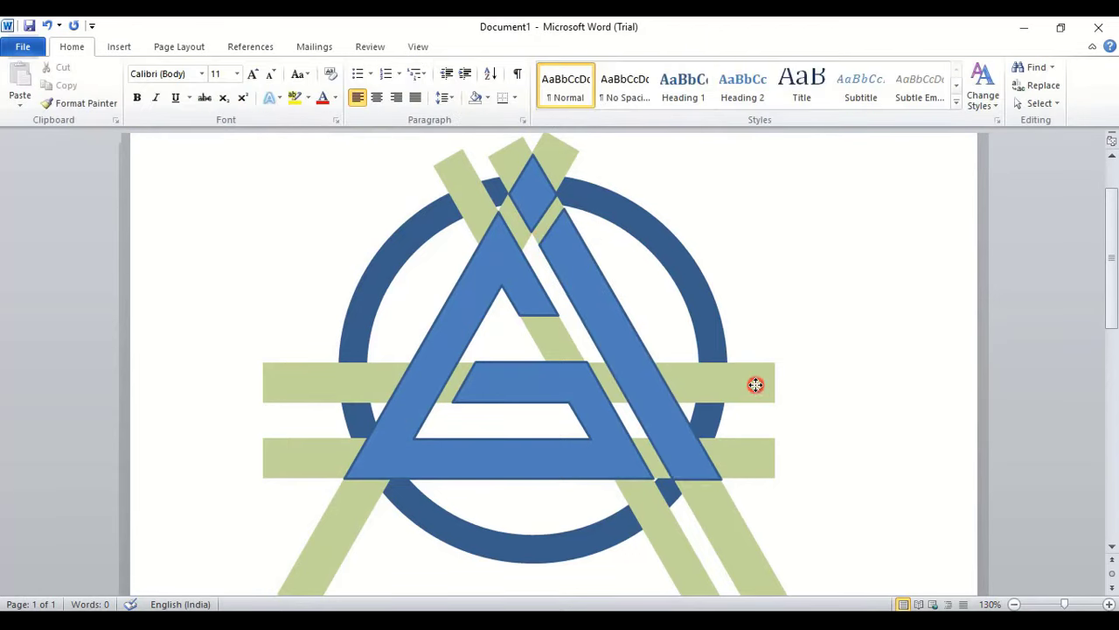
Delete each green guide bar and diagonal stripe, leaving only the blue shapes
left_click(755, 387)
left_click(750, 455)
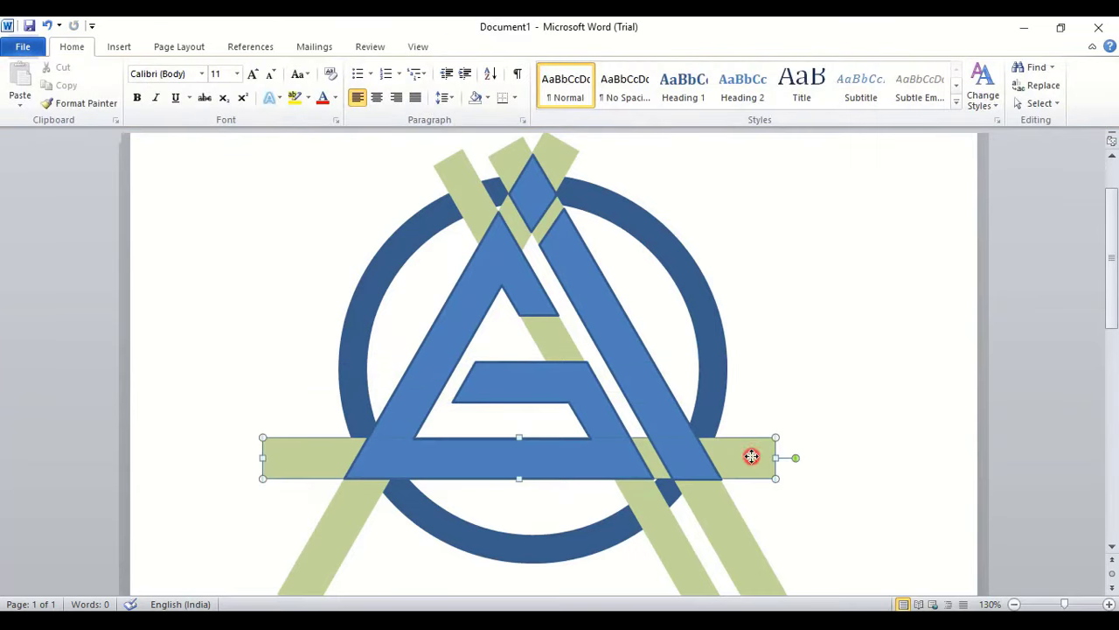
key("Delete")
left_click(717, 533)
key("Delete")
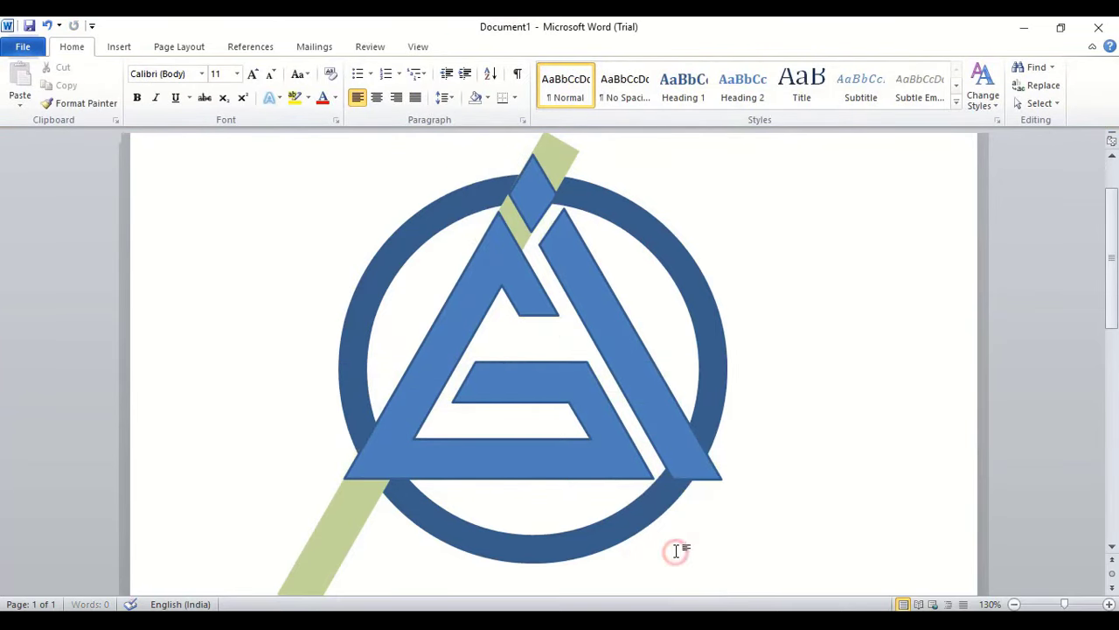
left_click(561, 156)
key("Delete")
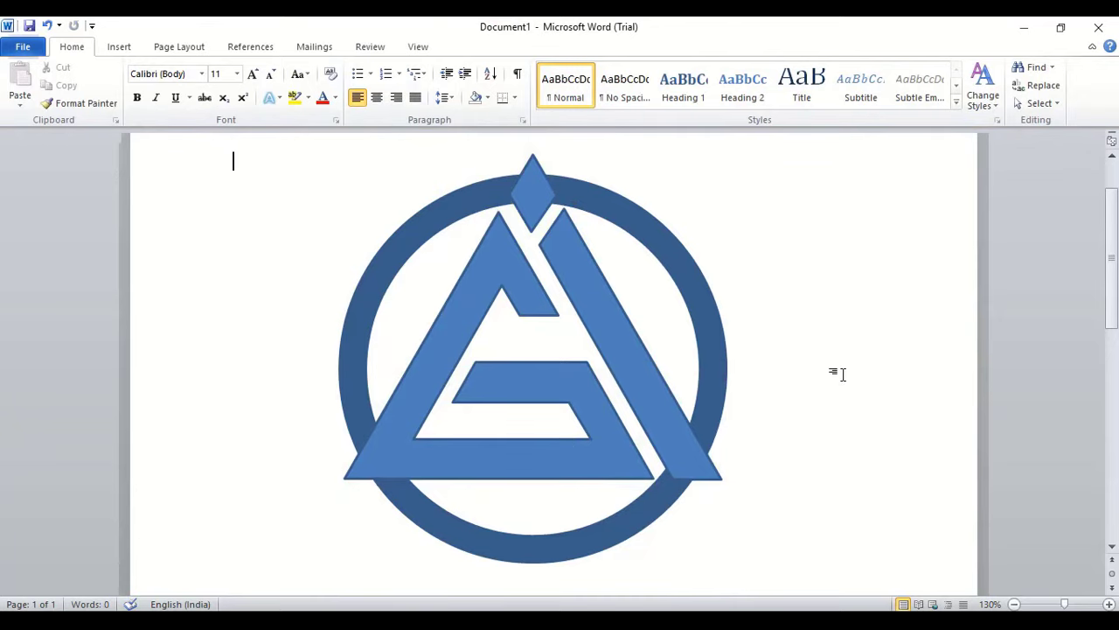
Select the A/G mark and the diamond together and give them a white outline
left_click(508, 271)
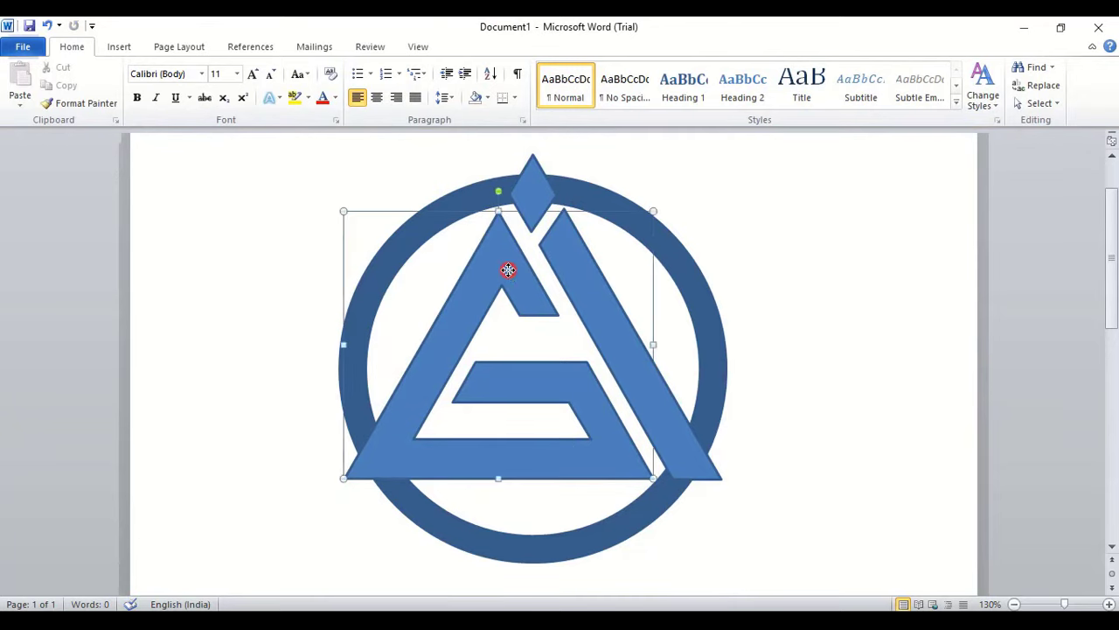
left_click(532, 190, "shift")
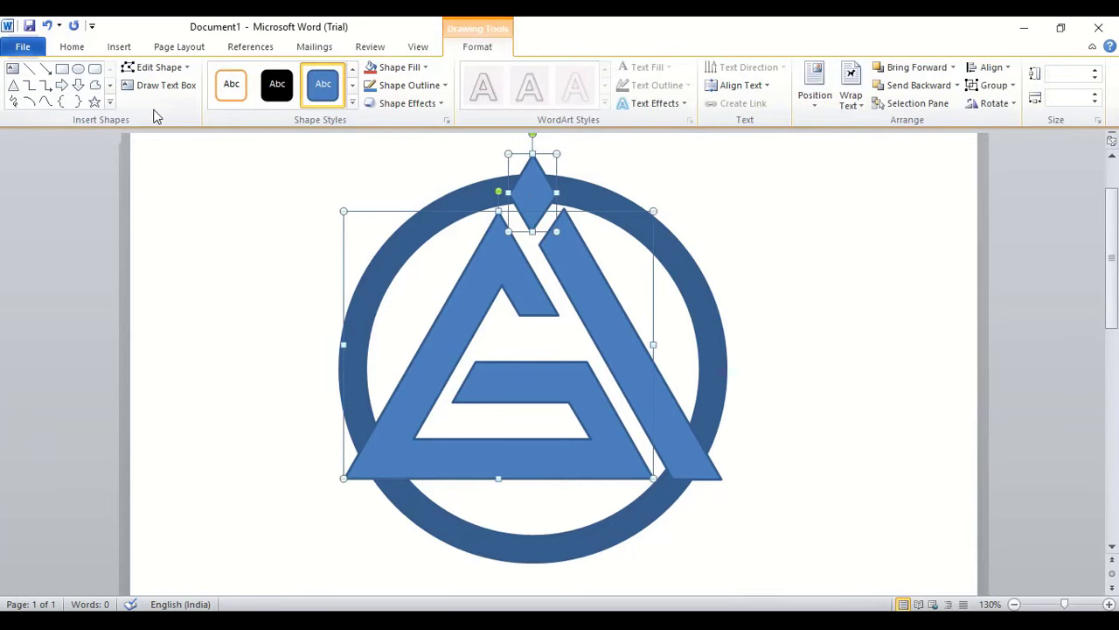
right_click(538, 196)
left_click(584, 422)
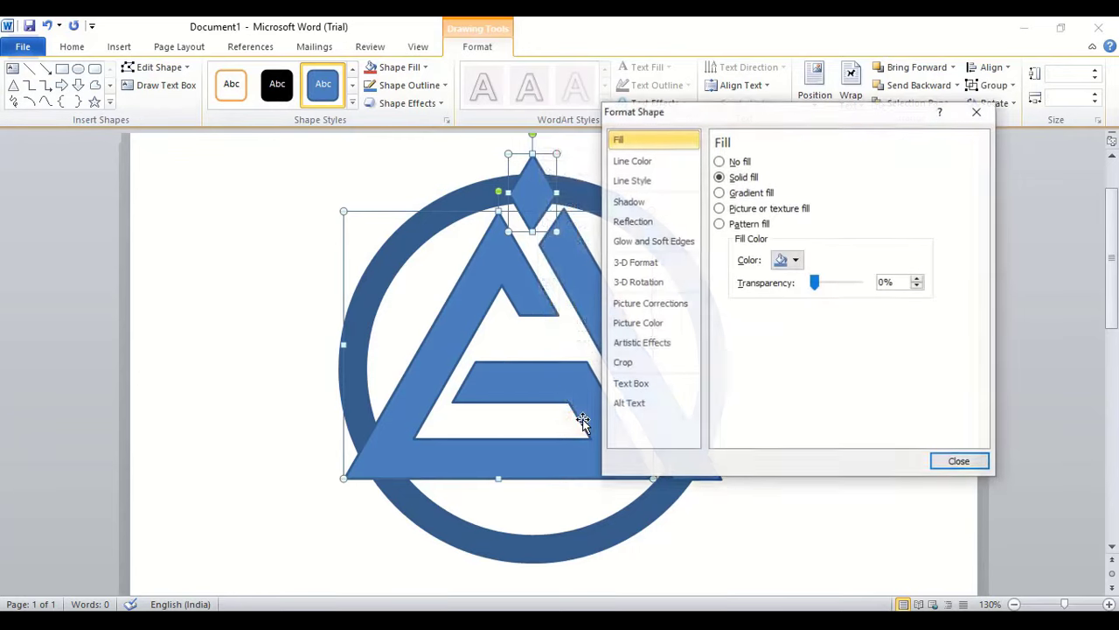
left_click_drag(794, 106, 912, 123)
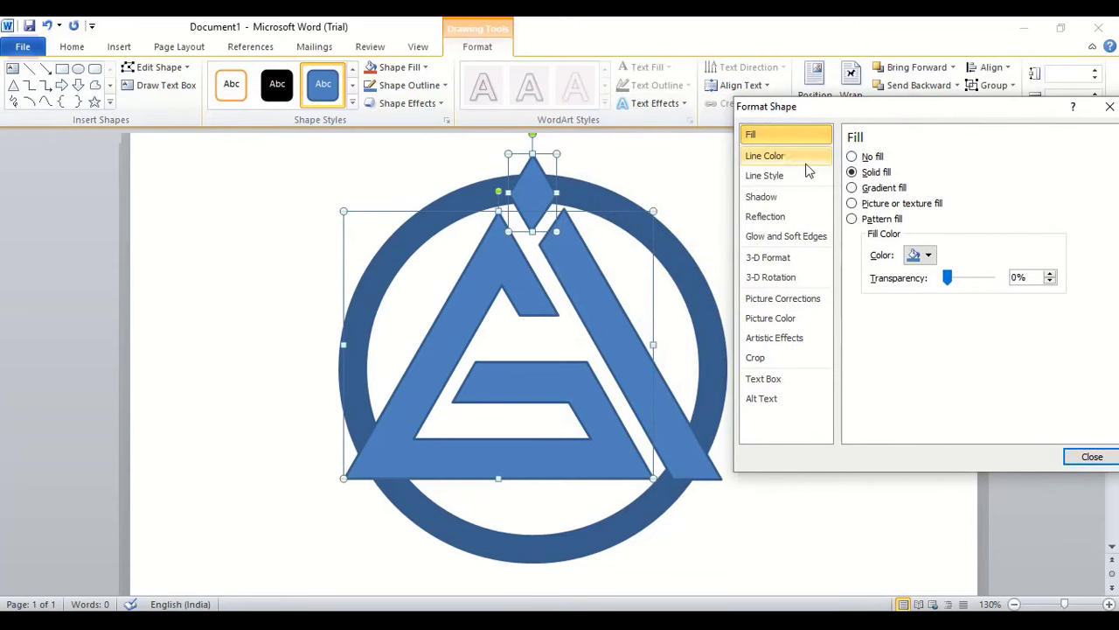
left_click(770, 157)
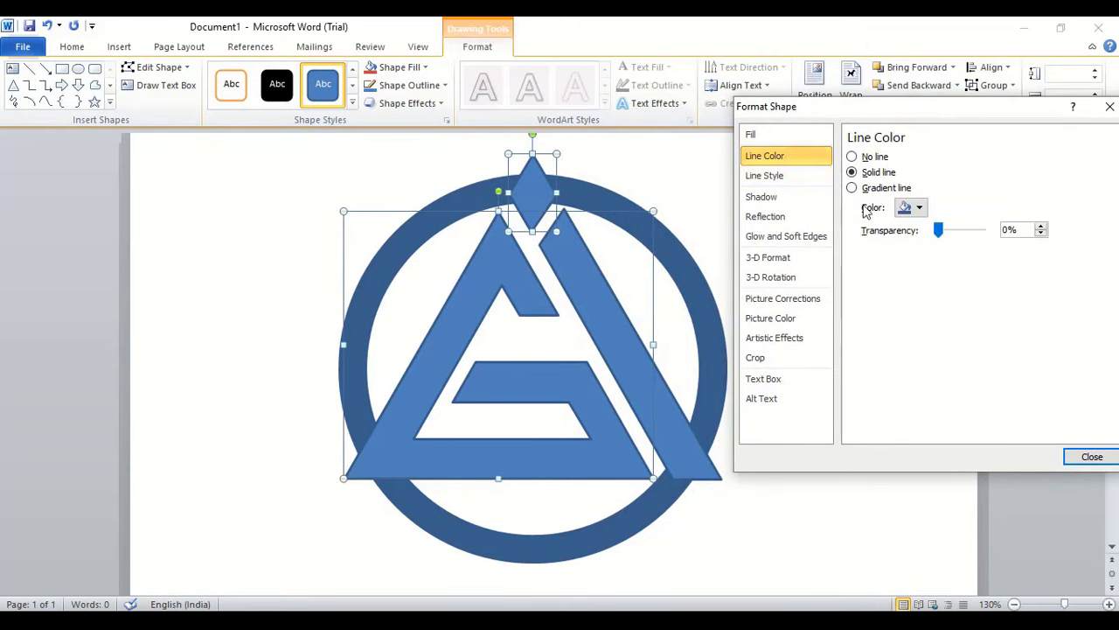
left_click(914, 208)
left_click(904, 240)
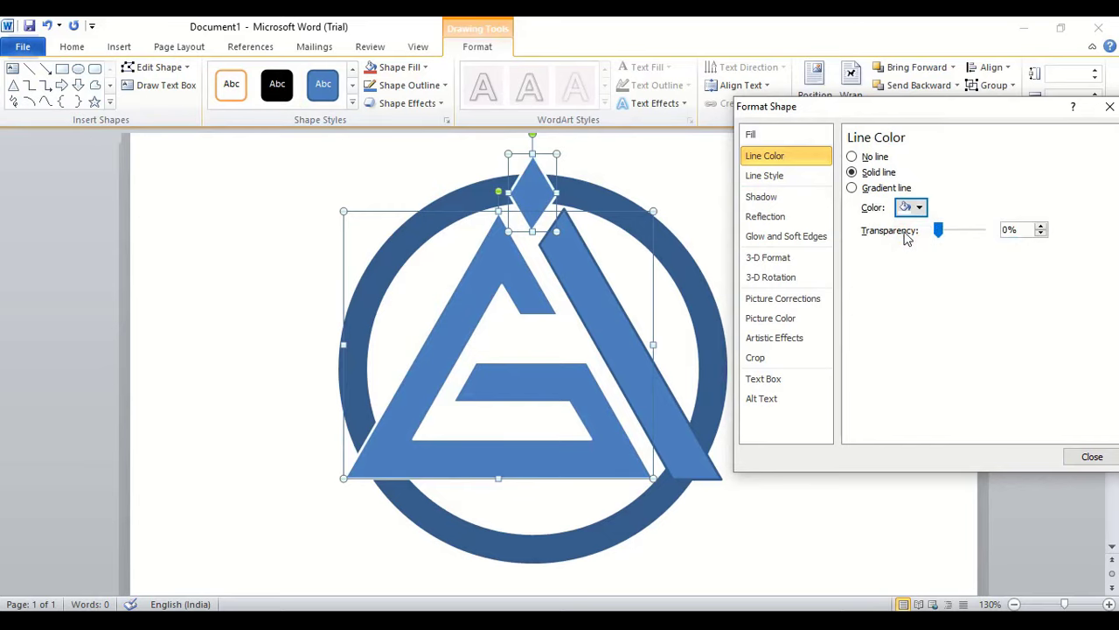
Set the outline width of both shapes to 5 pt
left_click(802, 179)
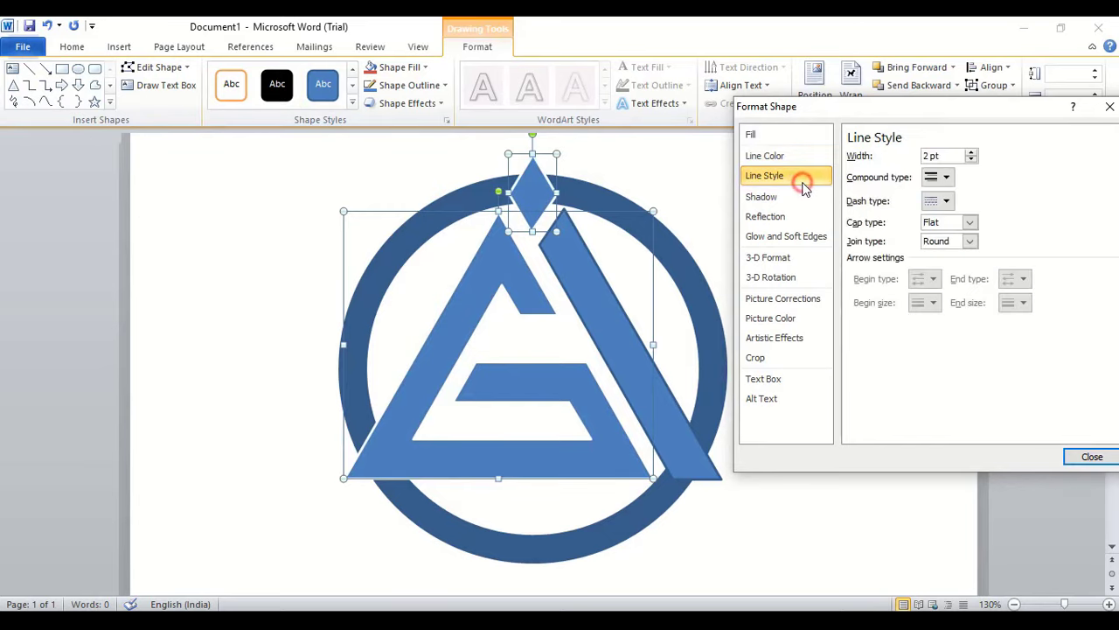
triple_click(954, 157)
type("3.25")
key("Return")
type("7.25")
key("Return")
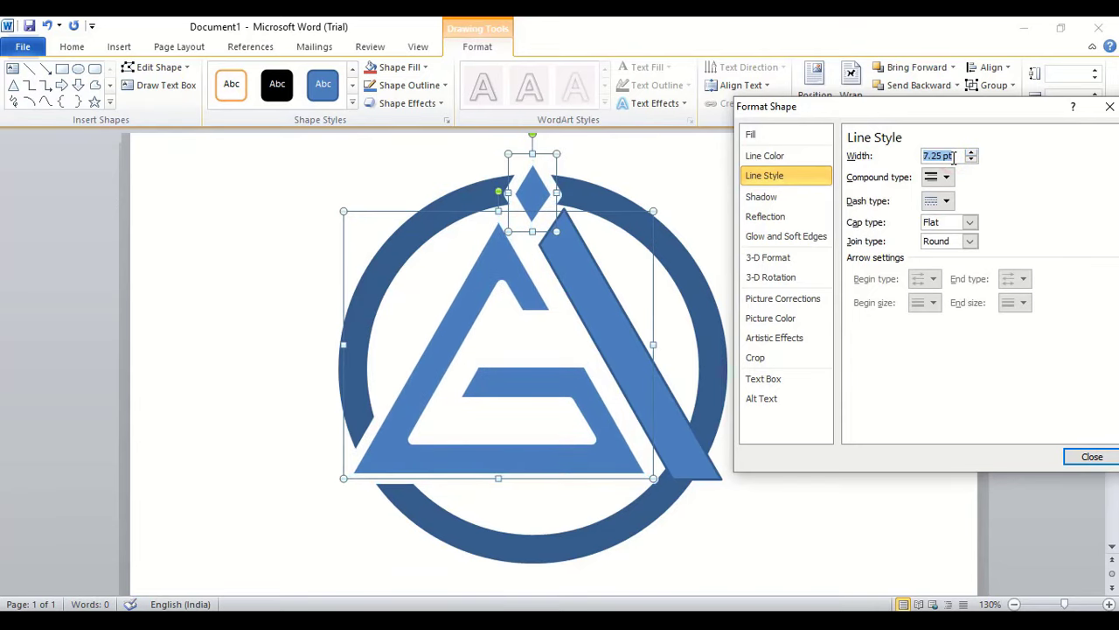
key("Down")
key("Down")
key("Down")
key("Down")
key("Down")
key("Down")
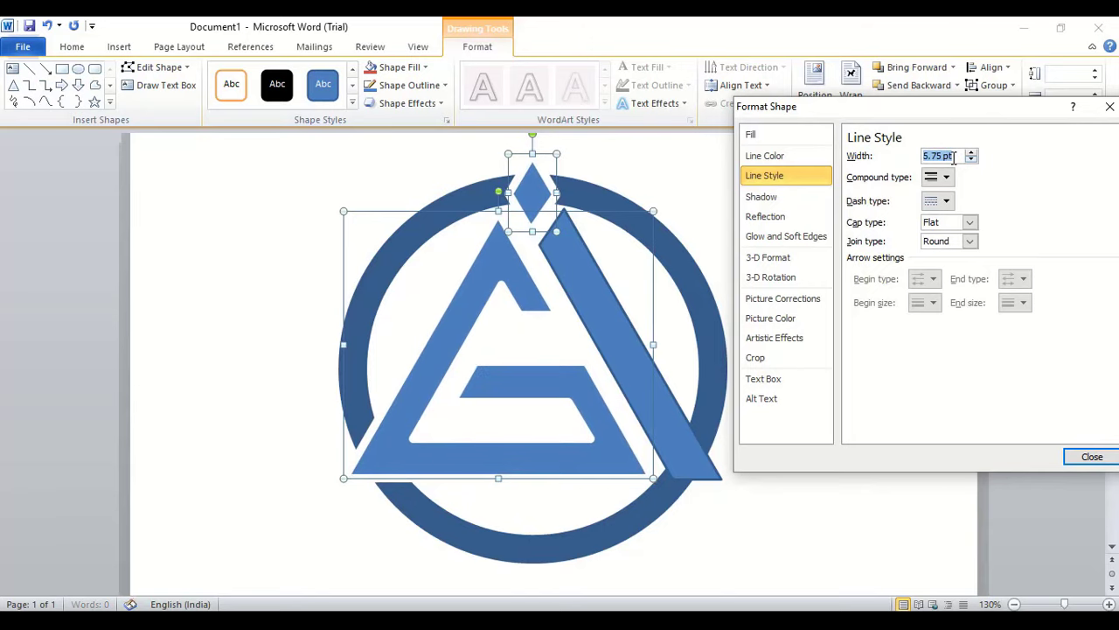
type("5")
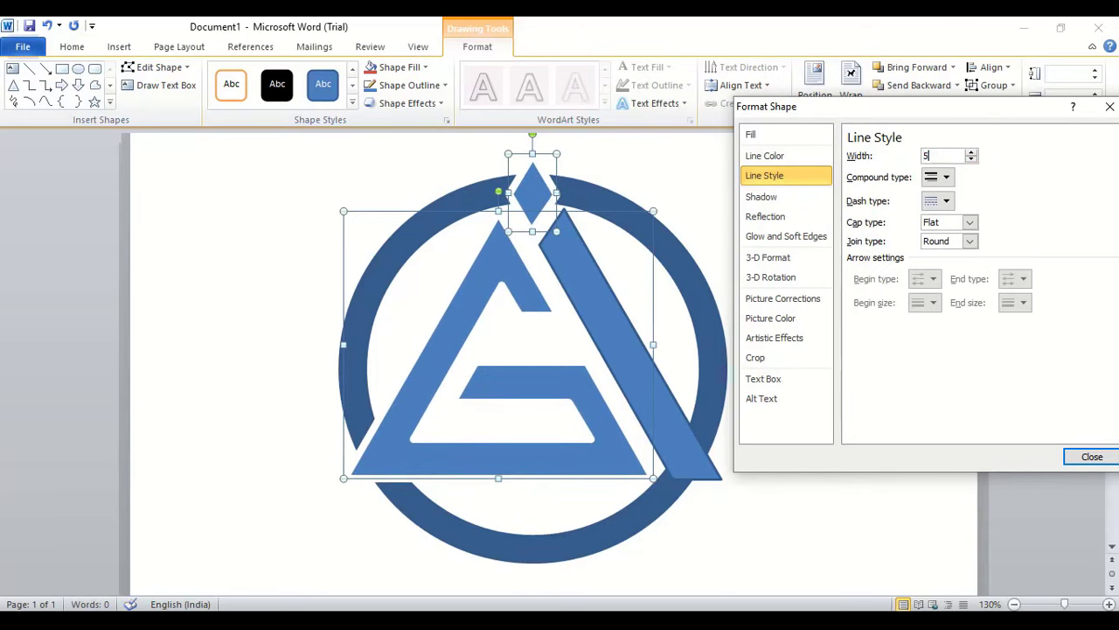
Fill both shapes dark red and close the formatting settings
left_click(771, 135)
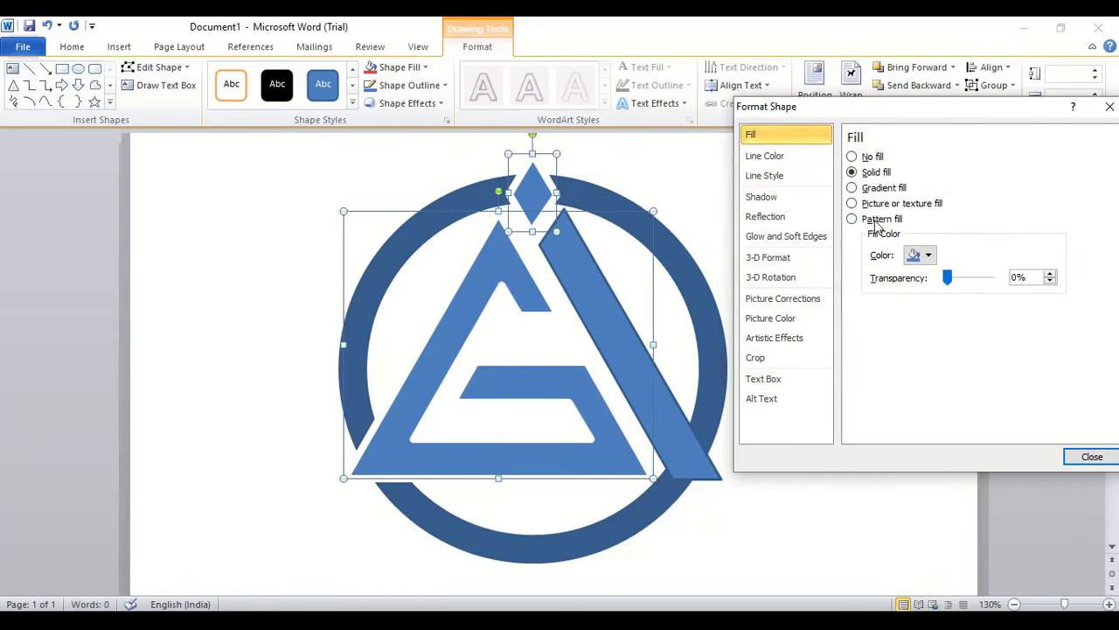
left_click(929, 254)
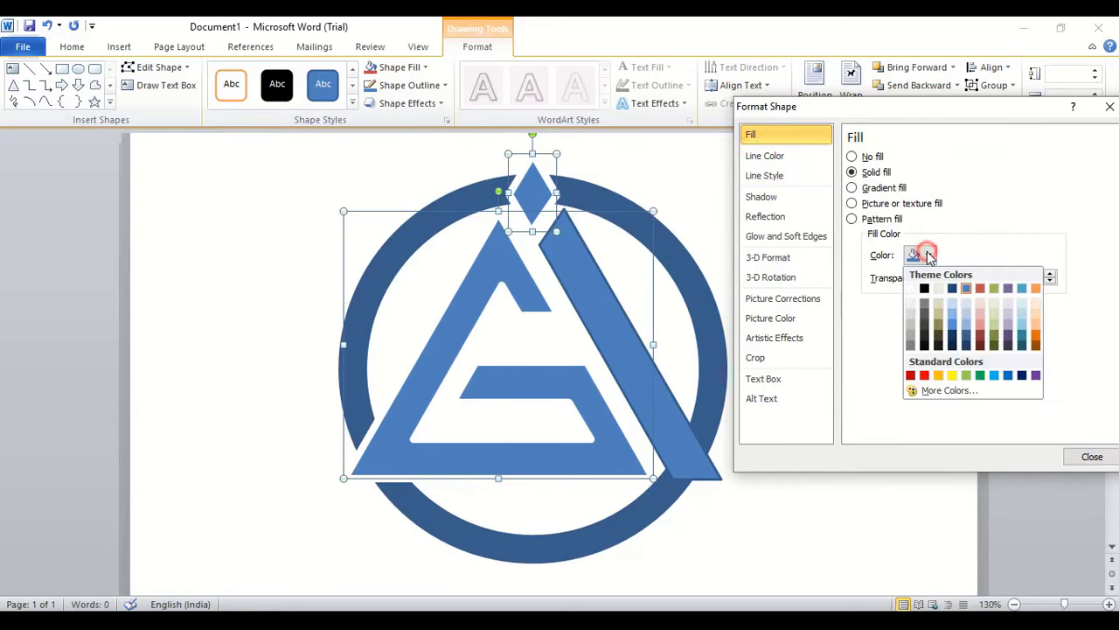
left_click(924, 375)
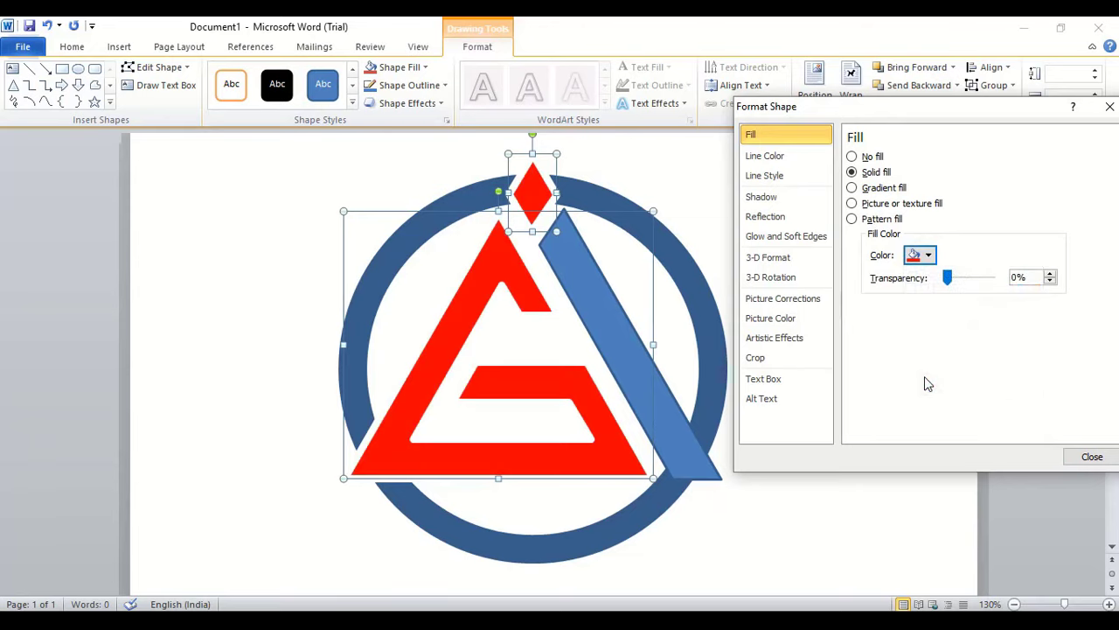
left_click(927, 254)
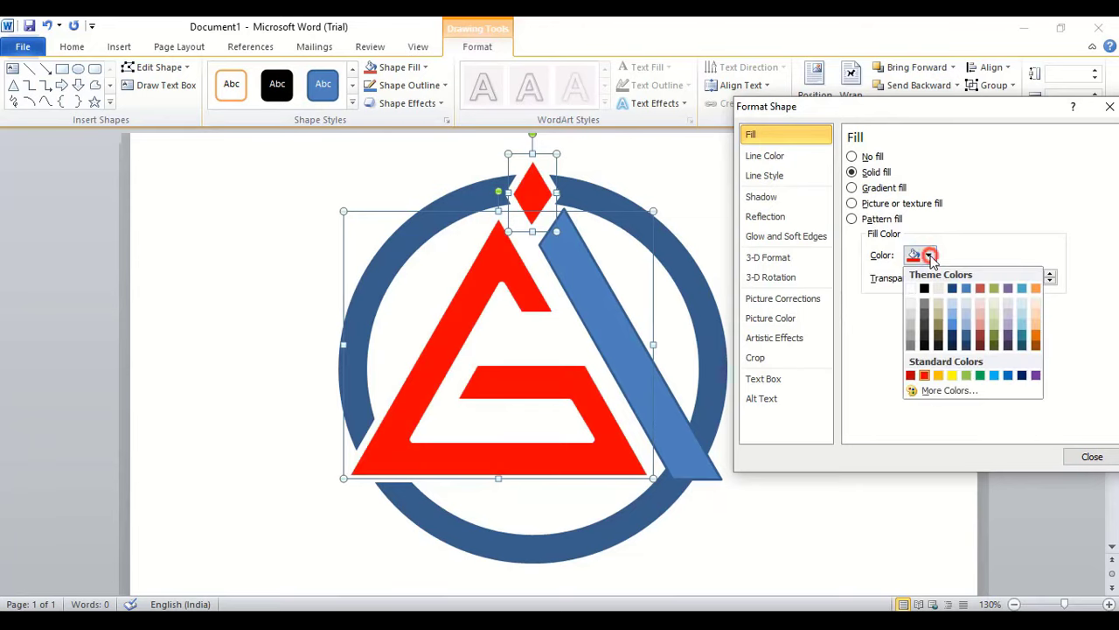
left_click(911, 376)
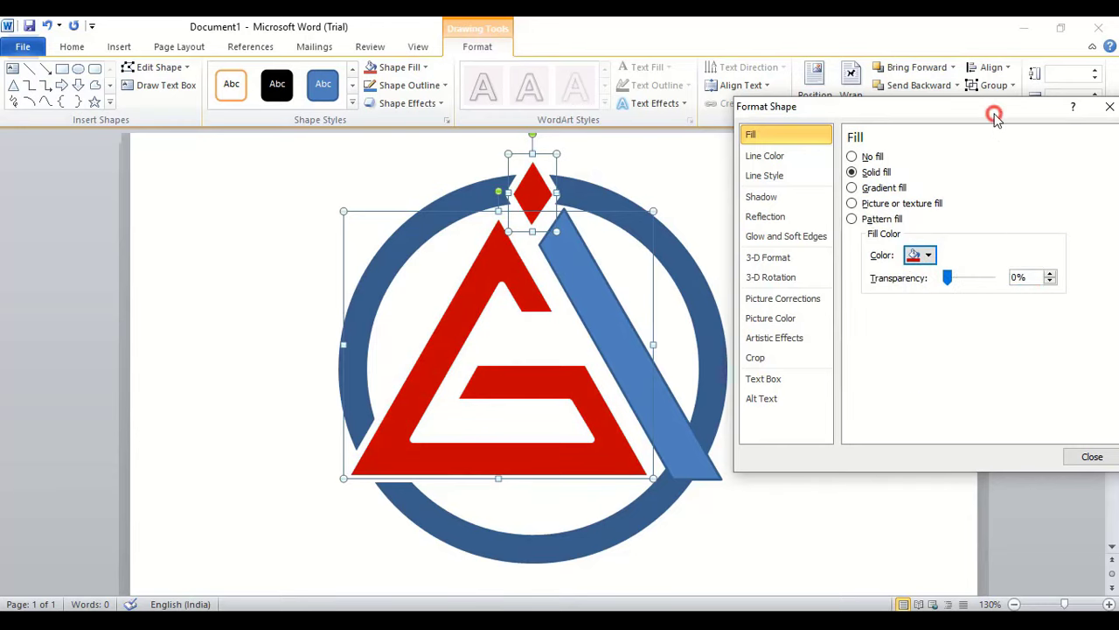
left_click_drag(994, 114, 933, 115)
left_click(1033, 463)
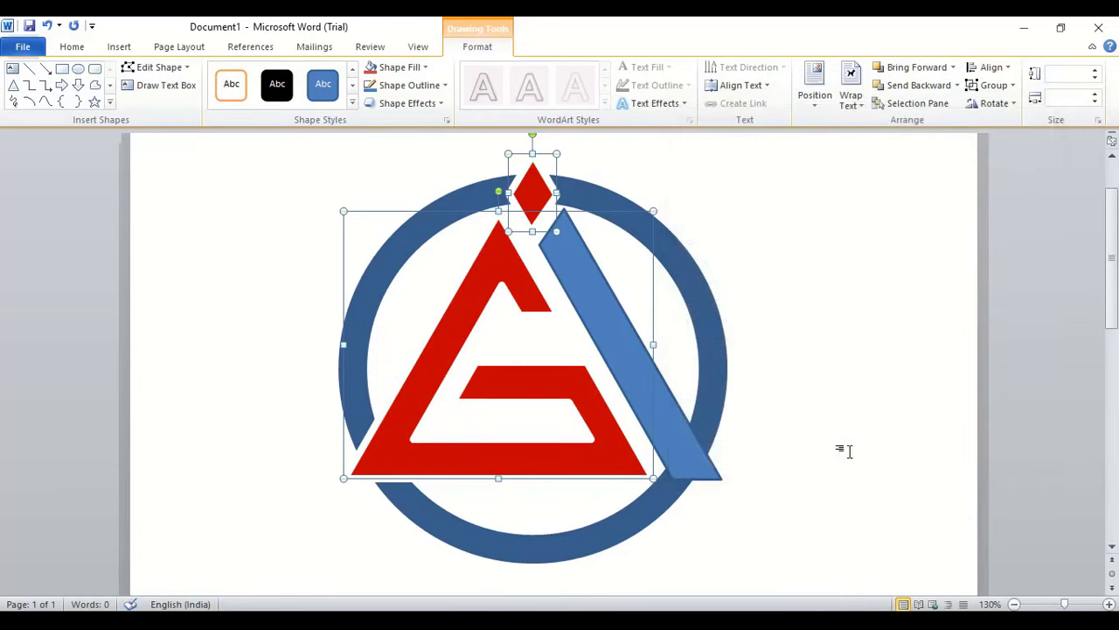
left_click(844, 449)
Give the blue diagonal bar a 5 pt white outline
left_click(604, 307)
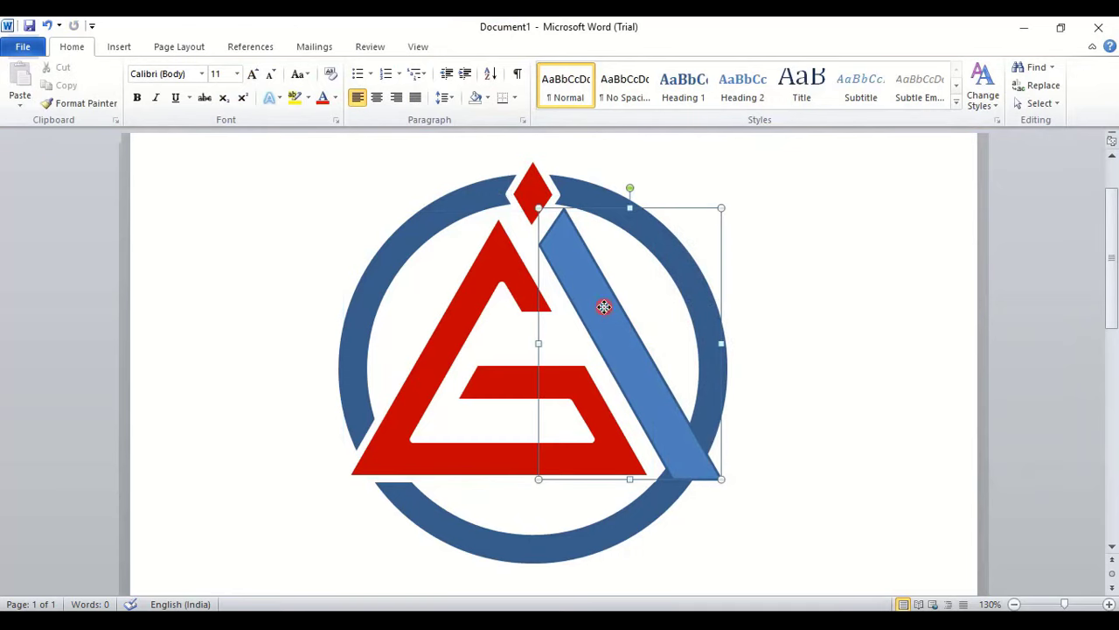
right_click(594, 295)
left_click(706, 579)
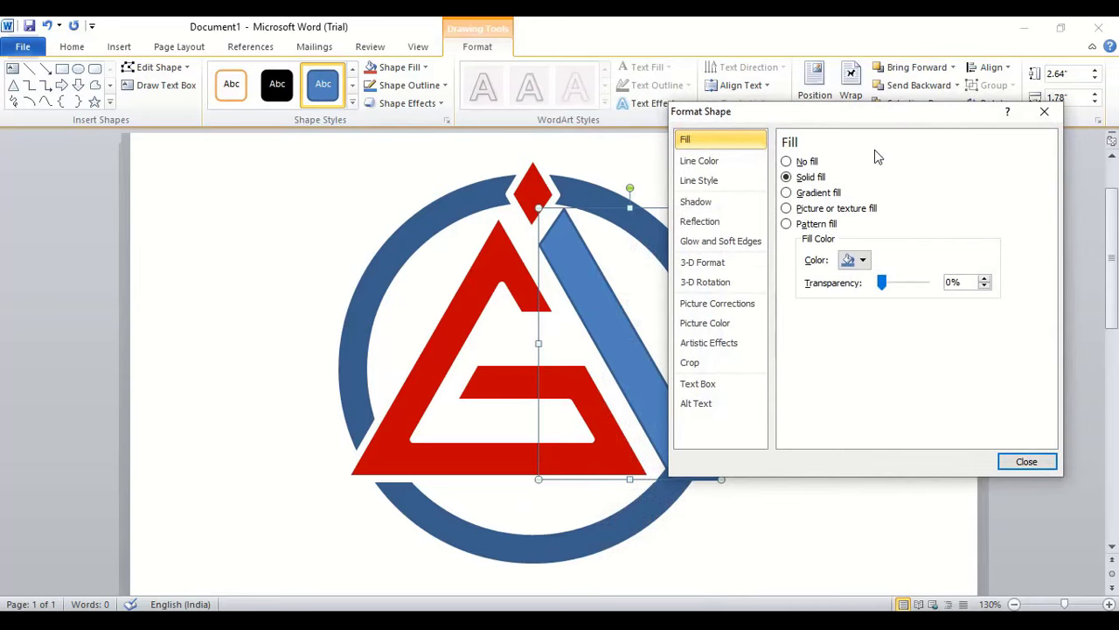
left_click(730, 181)
left_click_drag(885, 160, 847, 166)
type("5")
left_click(722, 162)
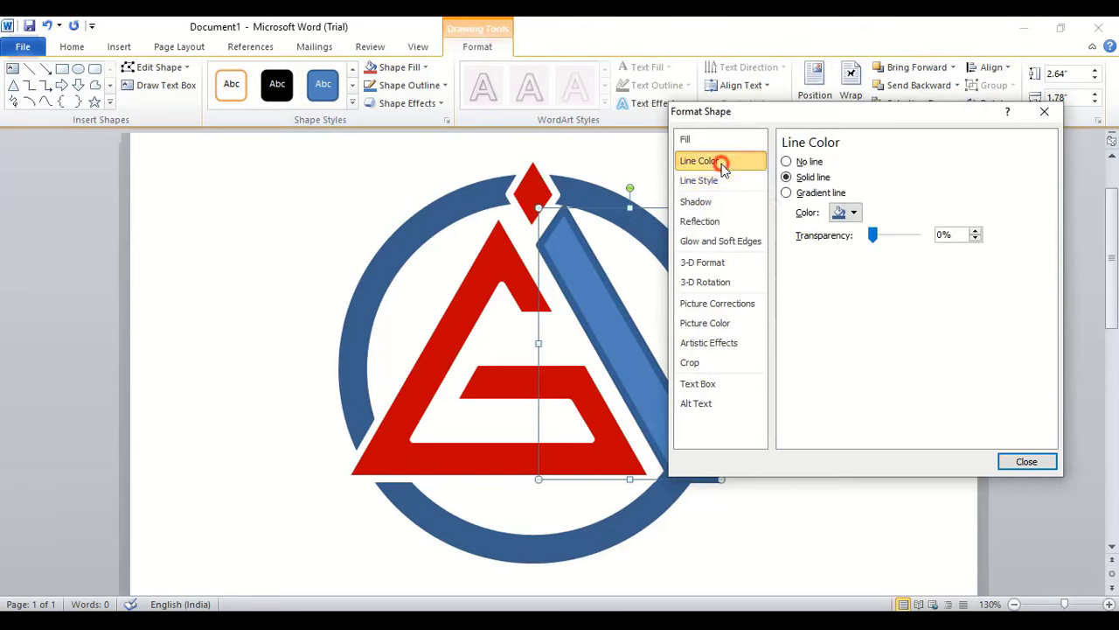
left_click(855, 214)
left_click(837, 244)
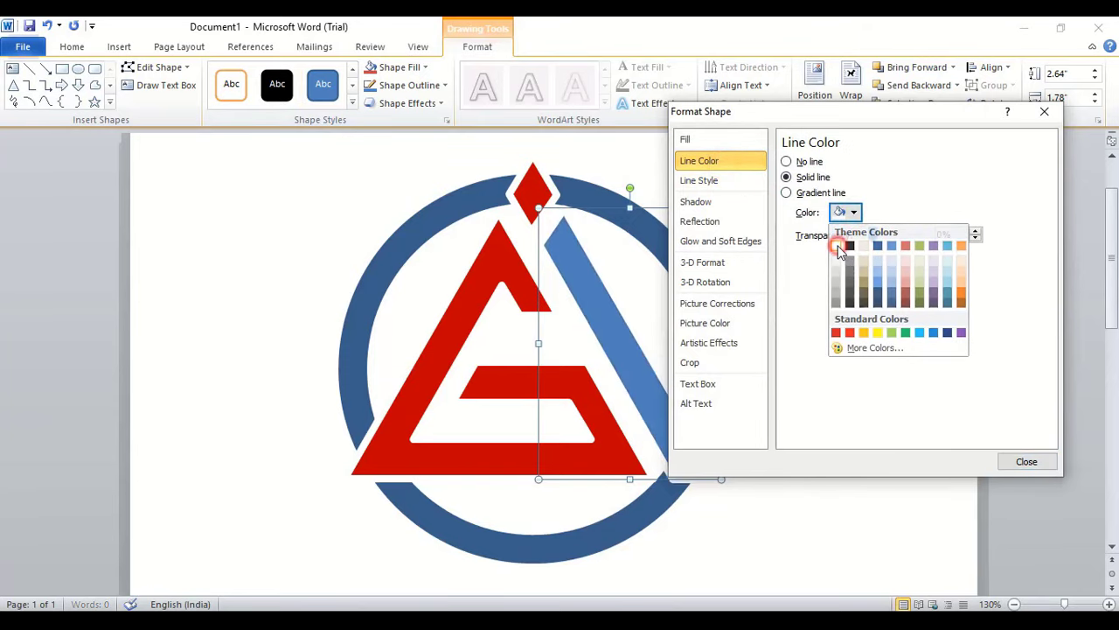
Fill the bar with dark gray (Black, Text 1, Lighter 25%) and close the settings
left_click(702, 141)
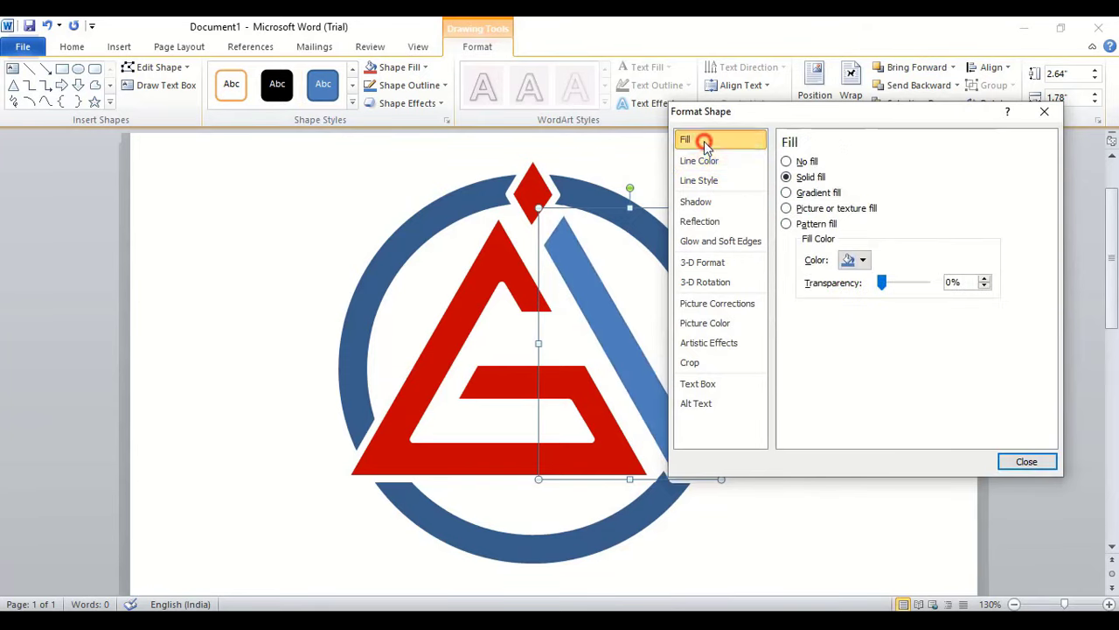
left_click(856, 260)
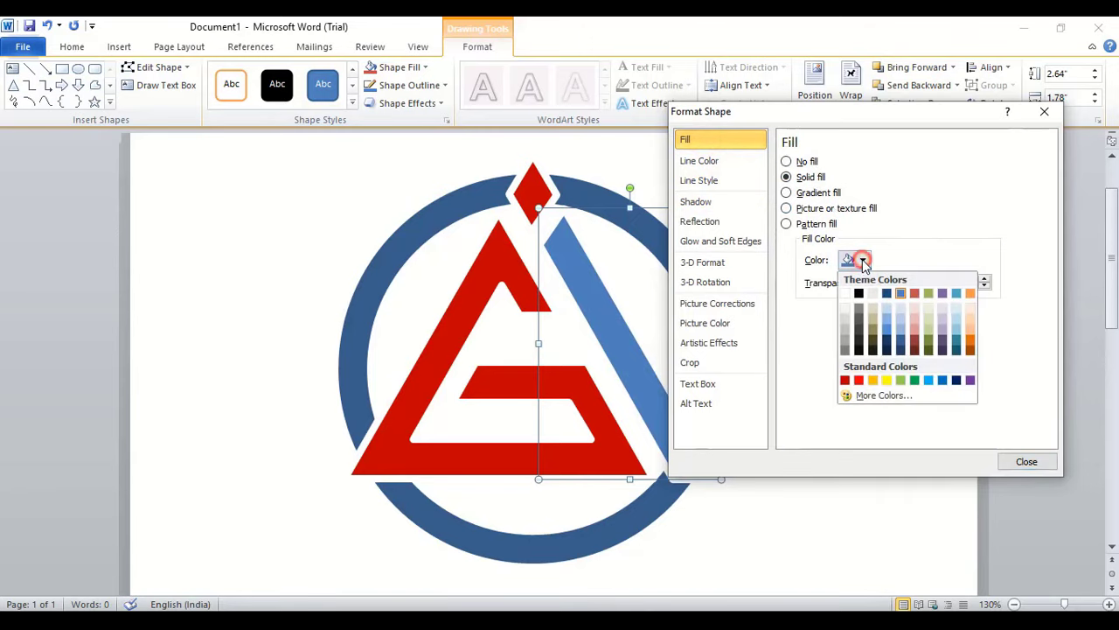
left_click(848, 350)
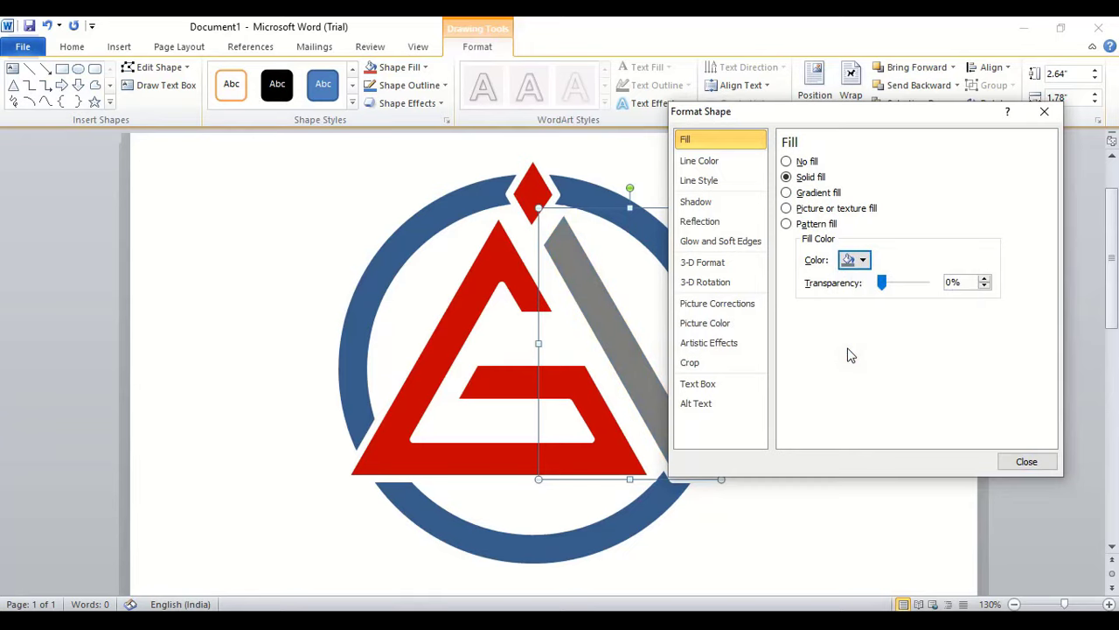
left_click(859, 260)
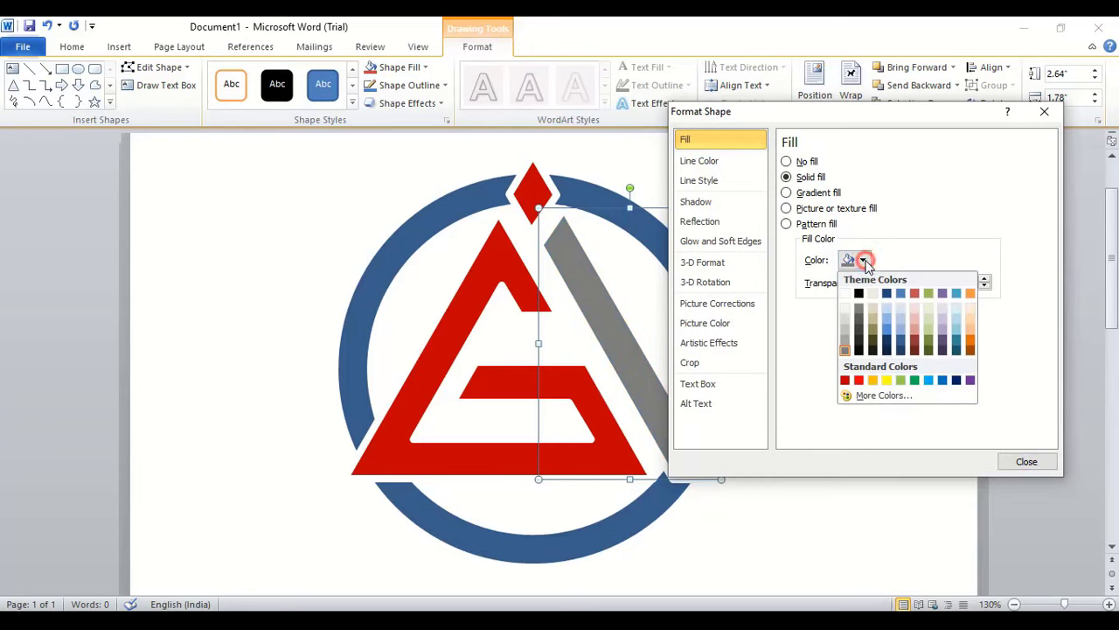
left_click(859, 330)
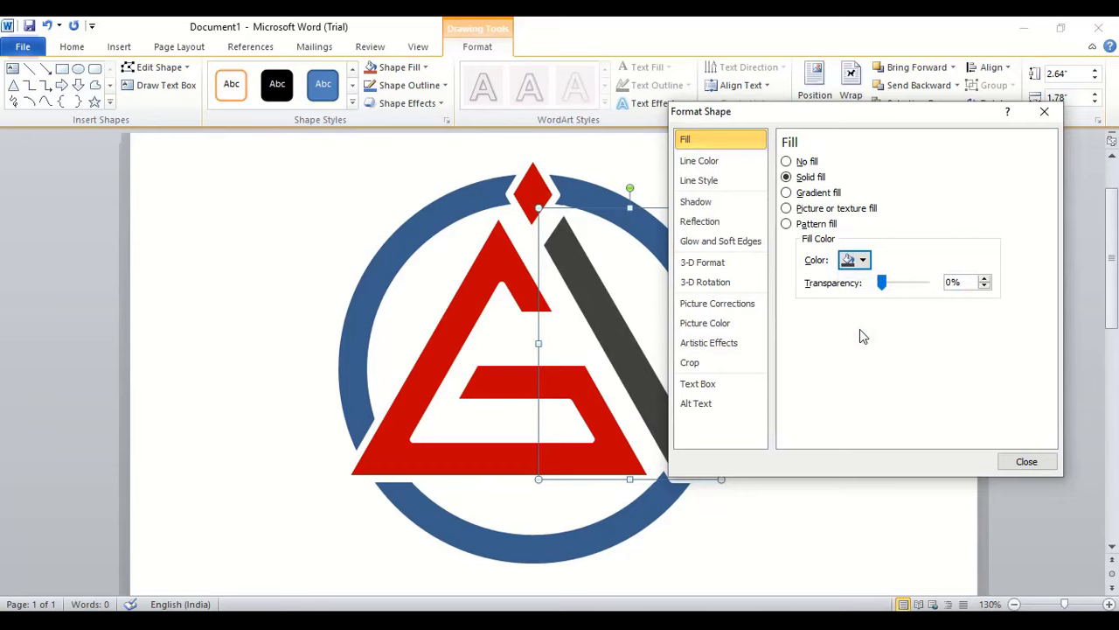
left_click(858, 260)
left_click(859, 324)
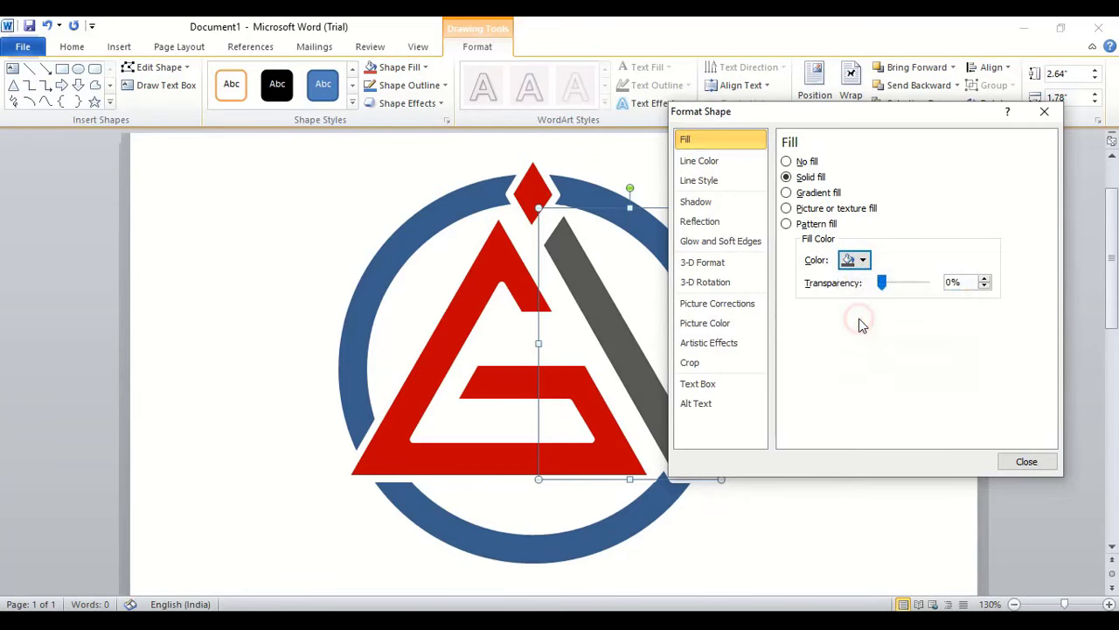
left_click(852, 350)
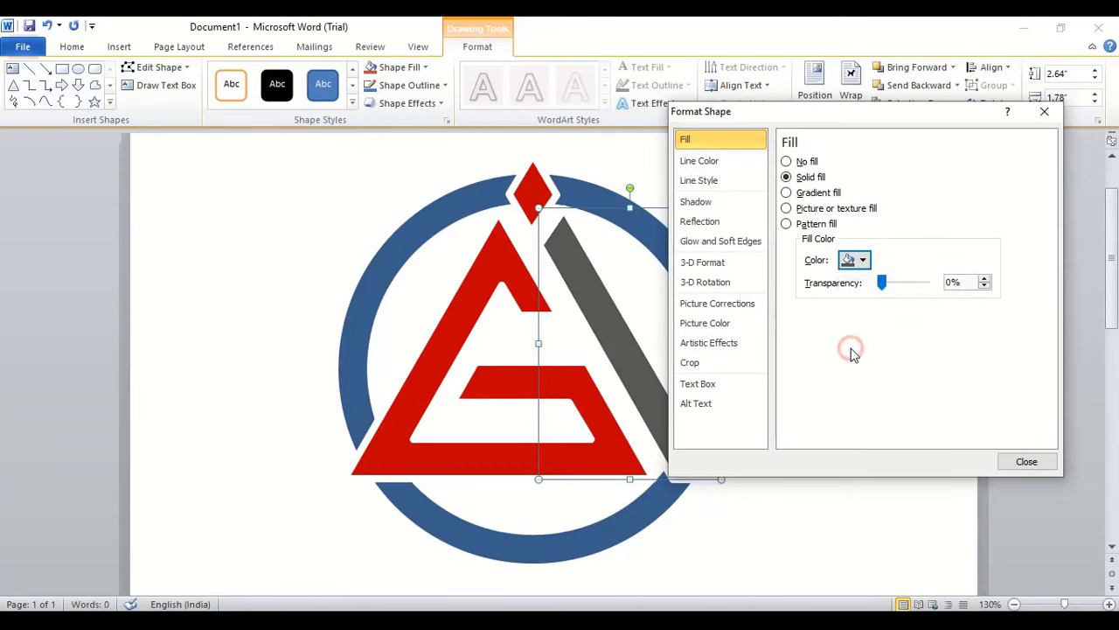
left_click(1017, 460)
left_click(805, 393)
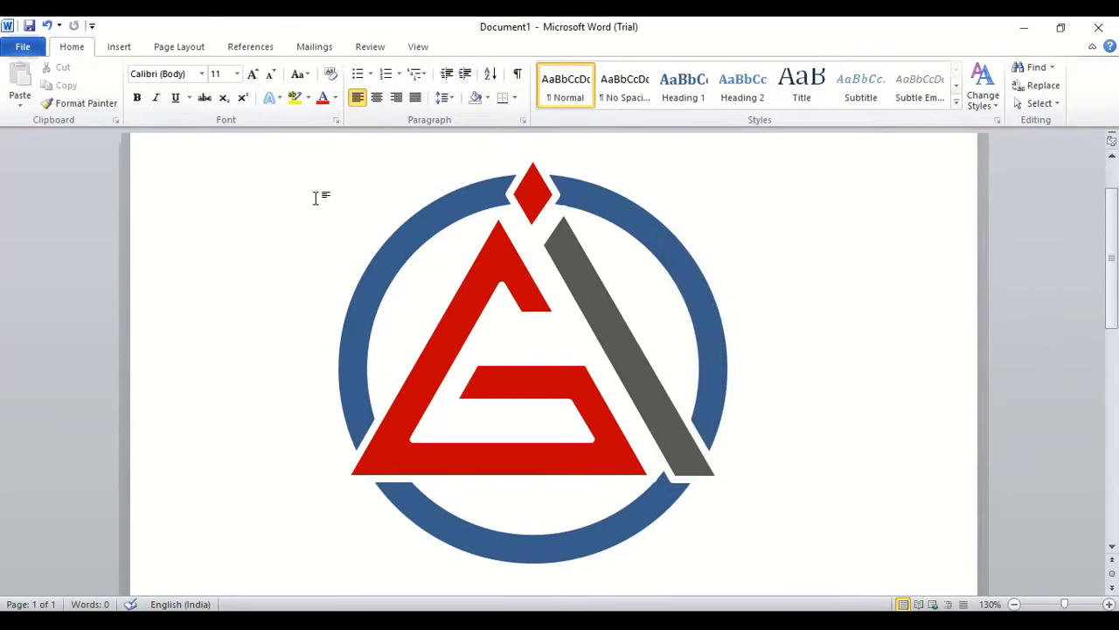
Change the outer ring's line colour from blue to a dark gray from the palette
left_click(416, 227)
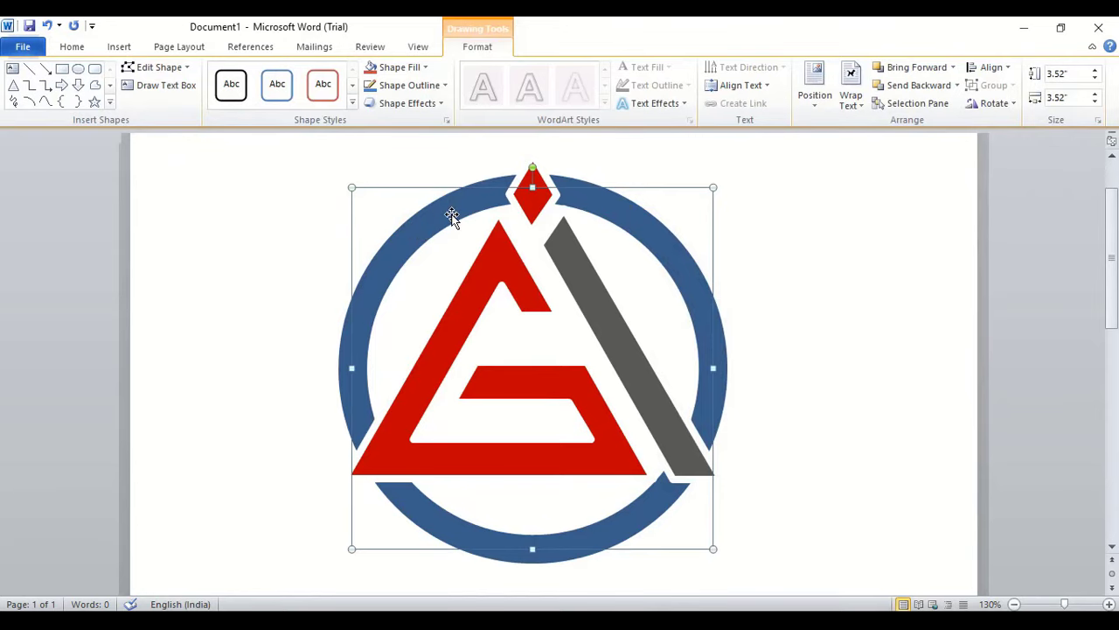
right_click(452, 217)
left_click(513, 497)
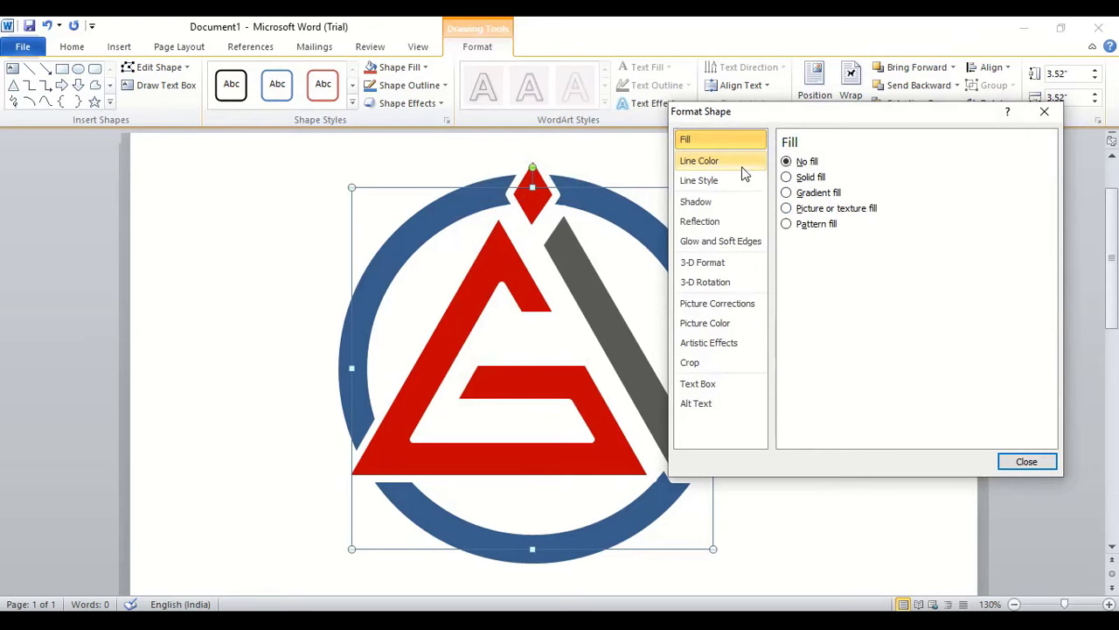
left_click(727, 142)
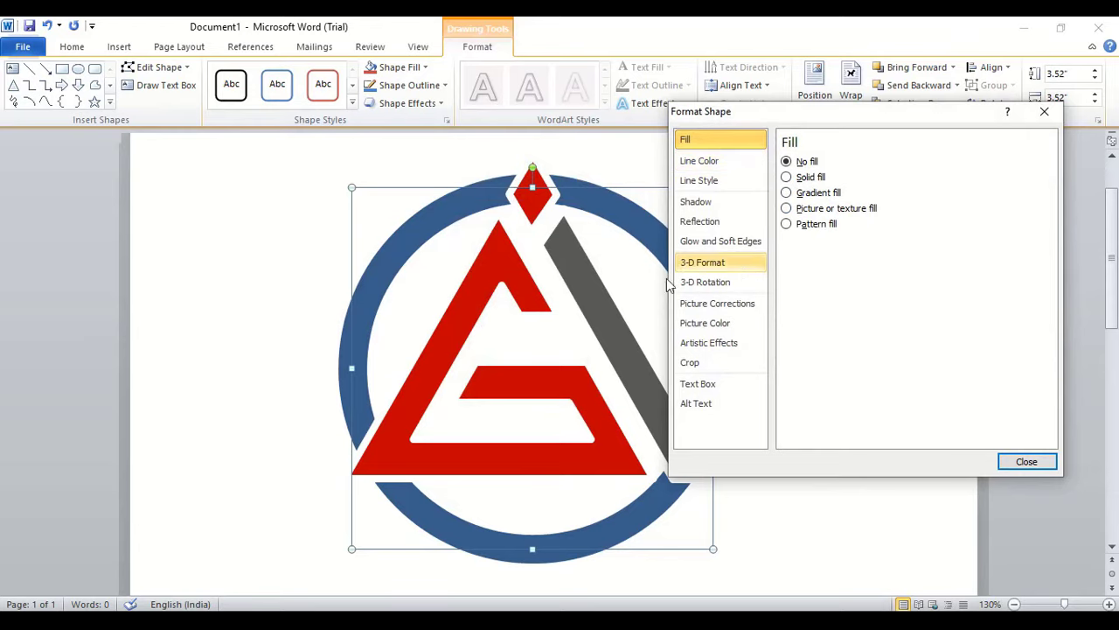
left_click(727, 162)
left_click(841, 212)
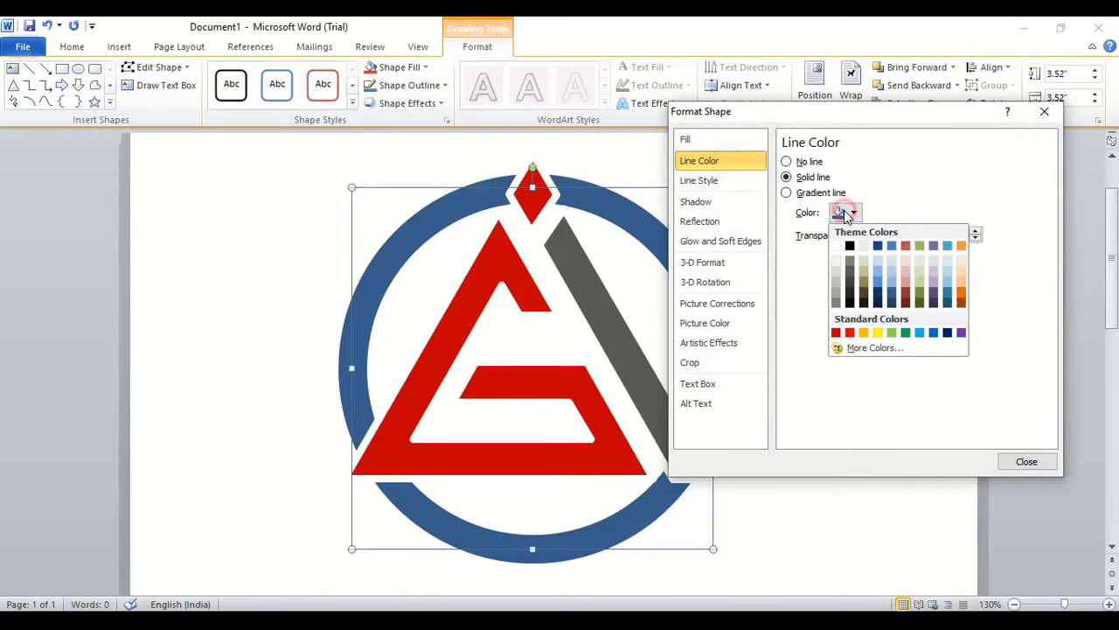
left_click(853, 266)
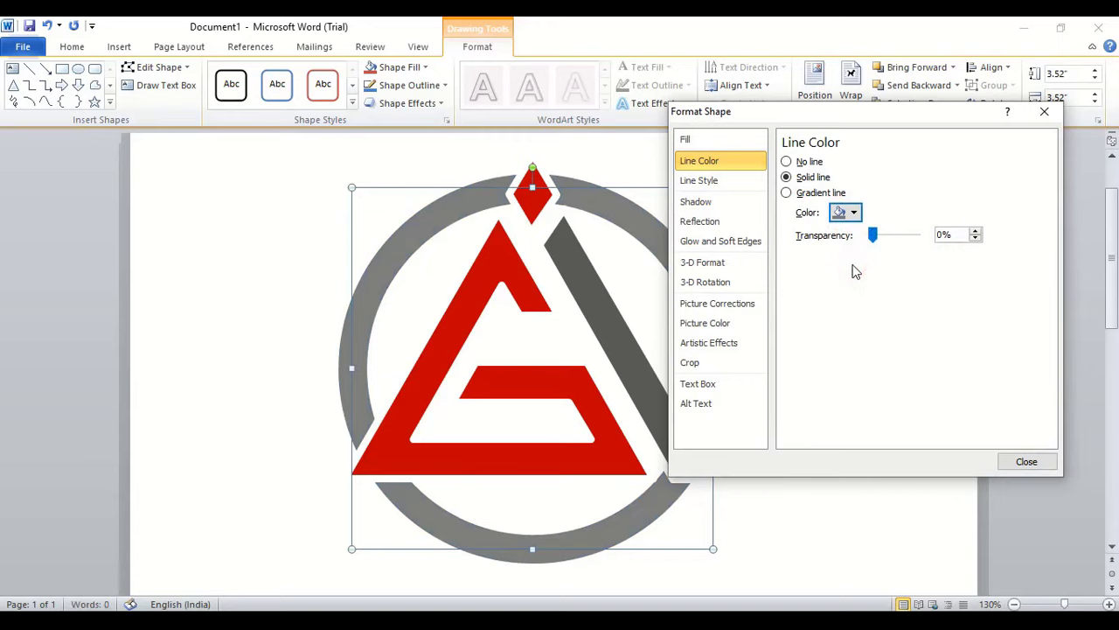
left_click(846, 213)
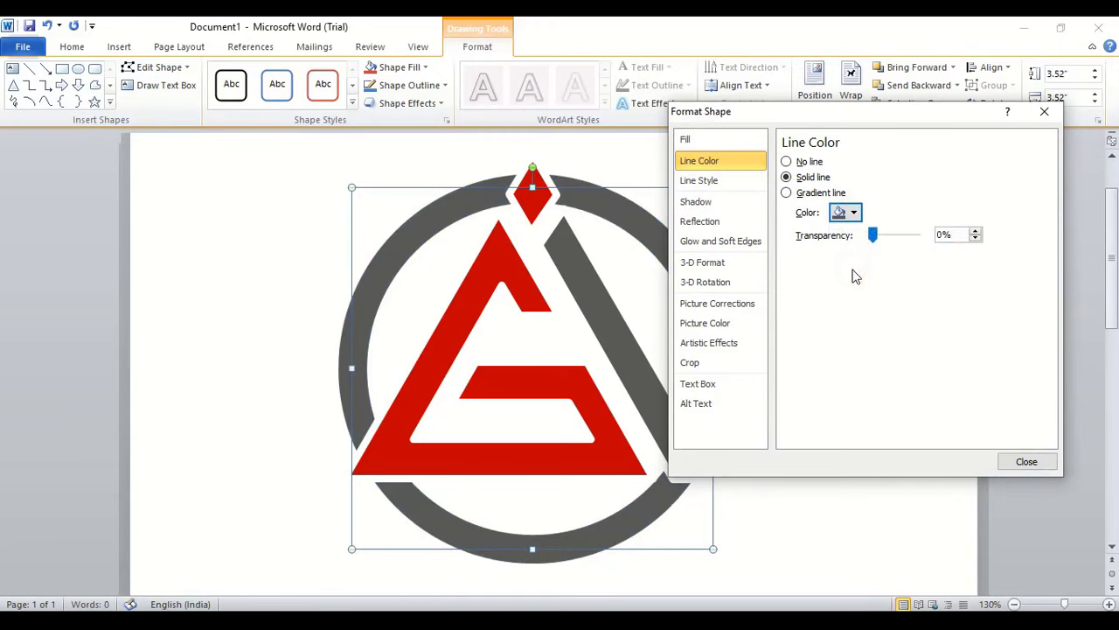
left_click(1028, 461)
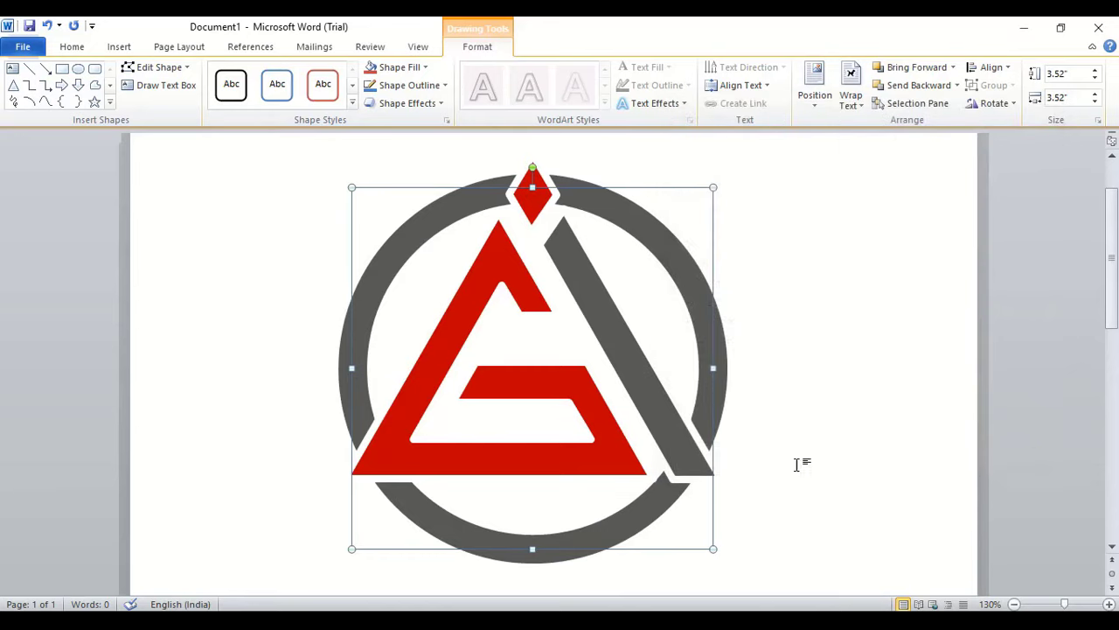
left_click(792, 459)
Draw a small triangle at the lower end of the diagonal bar
scroll(826, 413, "down", 2)
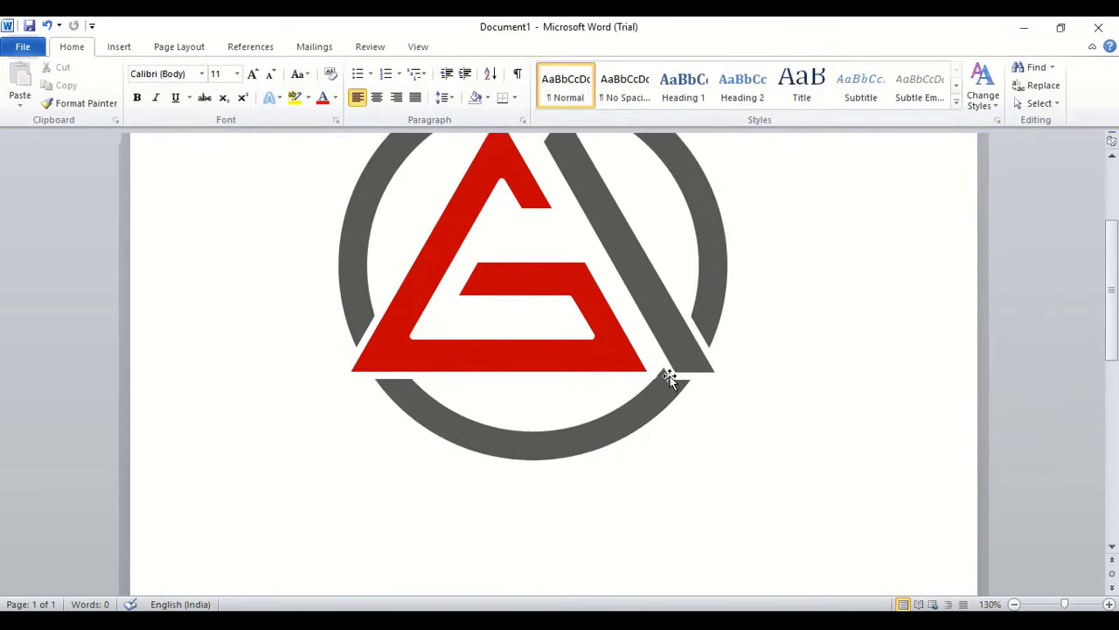
scroll(774, 402, "up", 2)
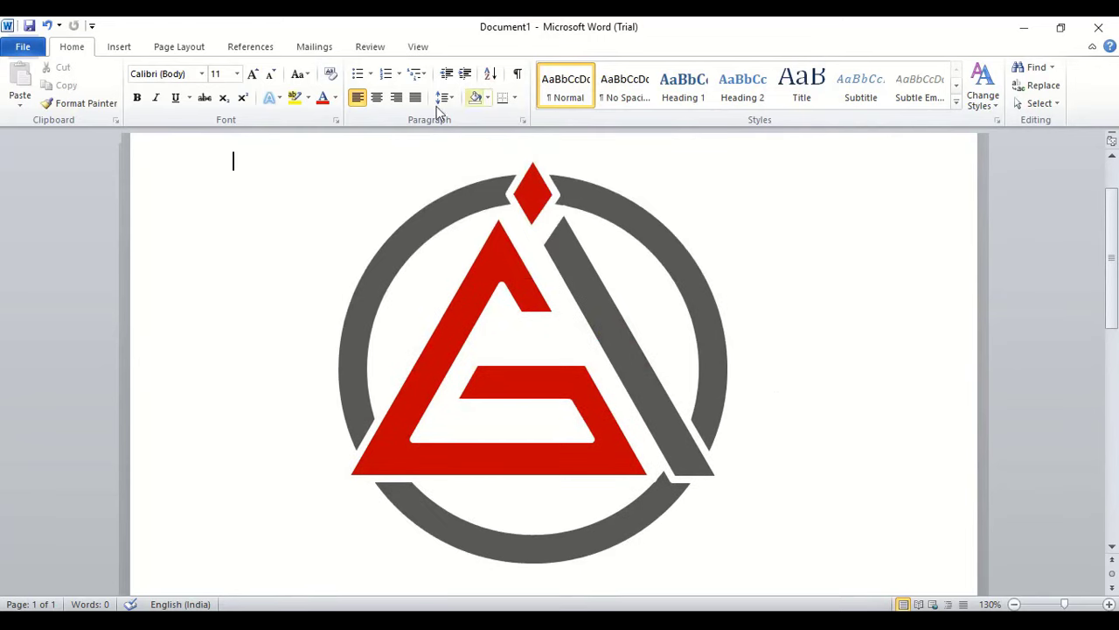
left_click(119, 47)
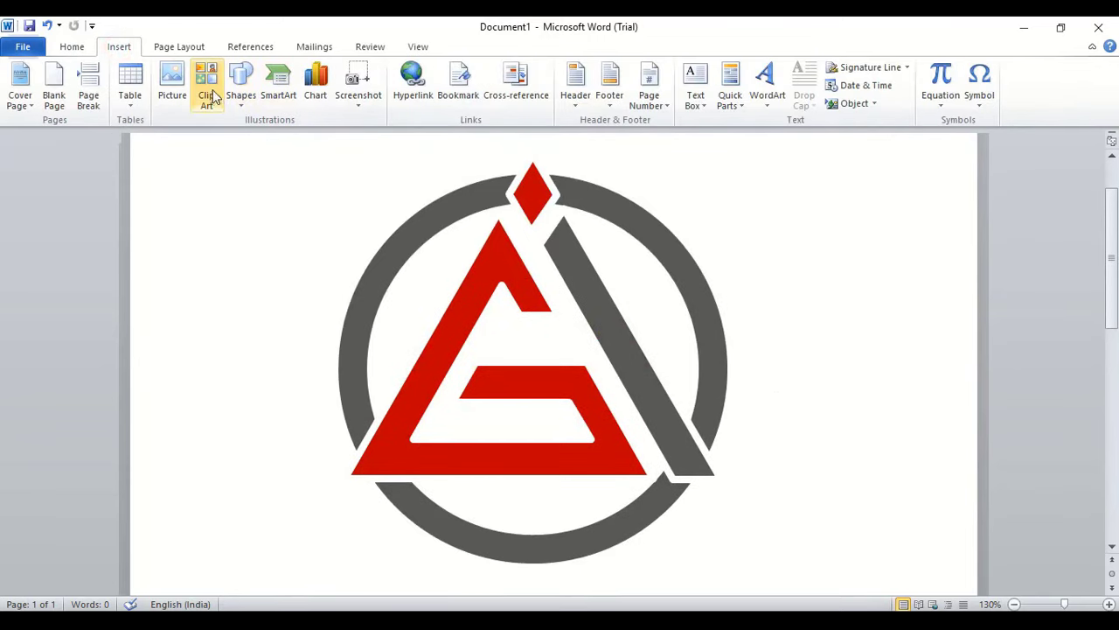
left_click(240, 98)
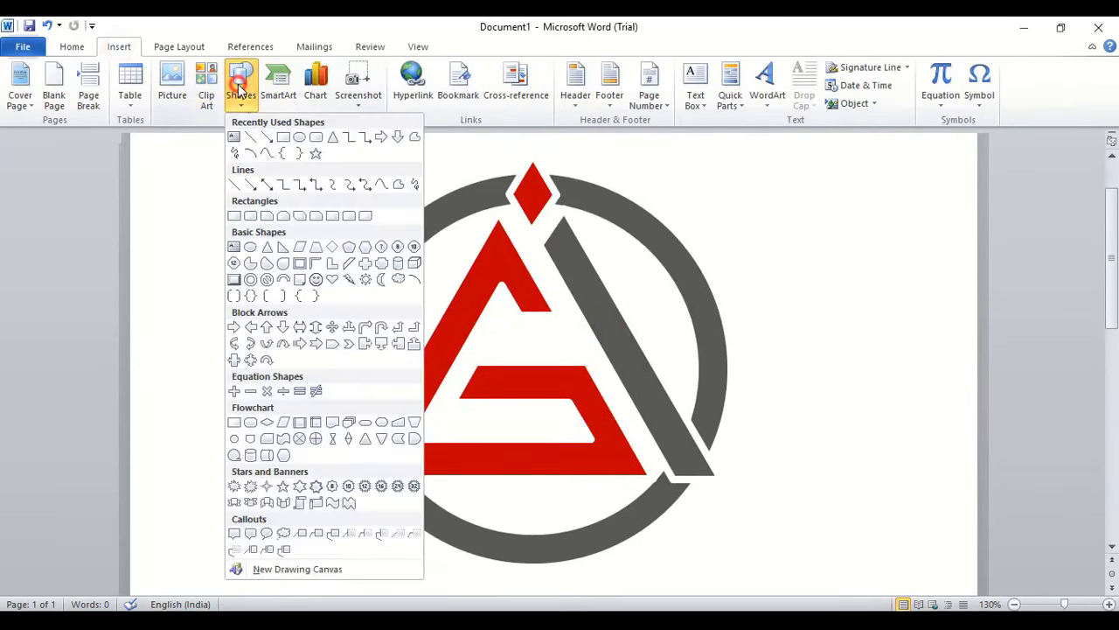
left_click(382, 185)
scroll(757, 439, "down", 3)
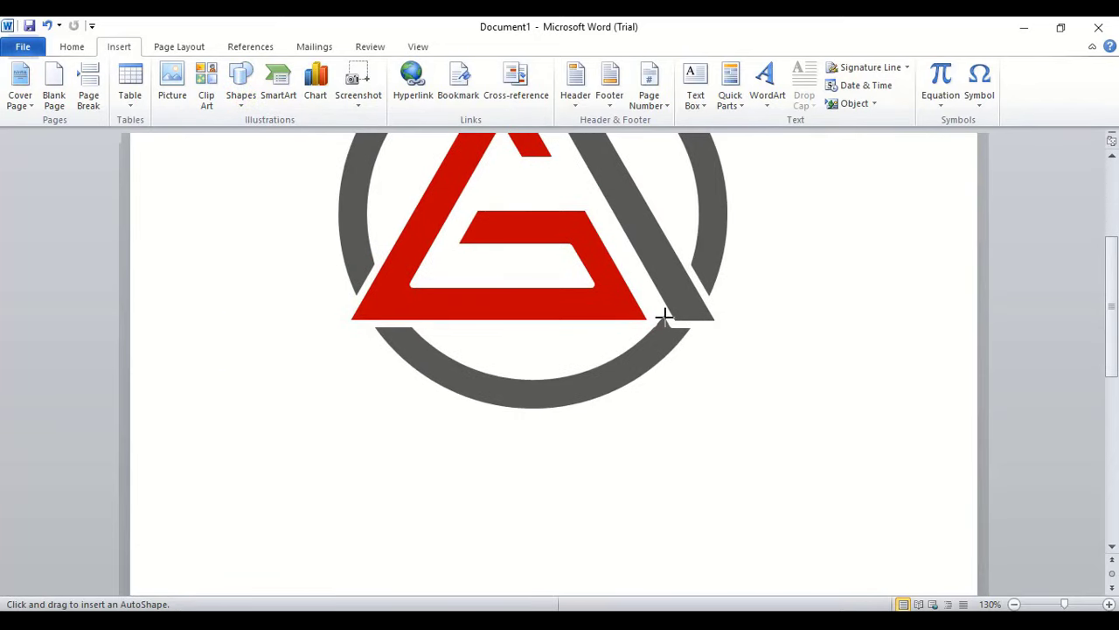
left_click_drag(665, 315, 686, 356)
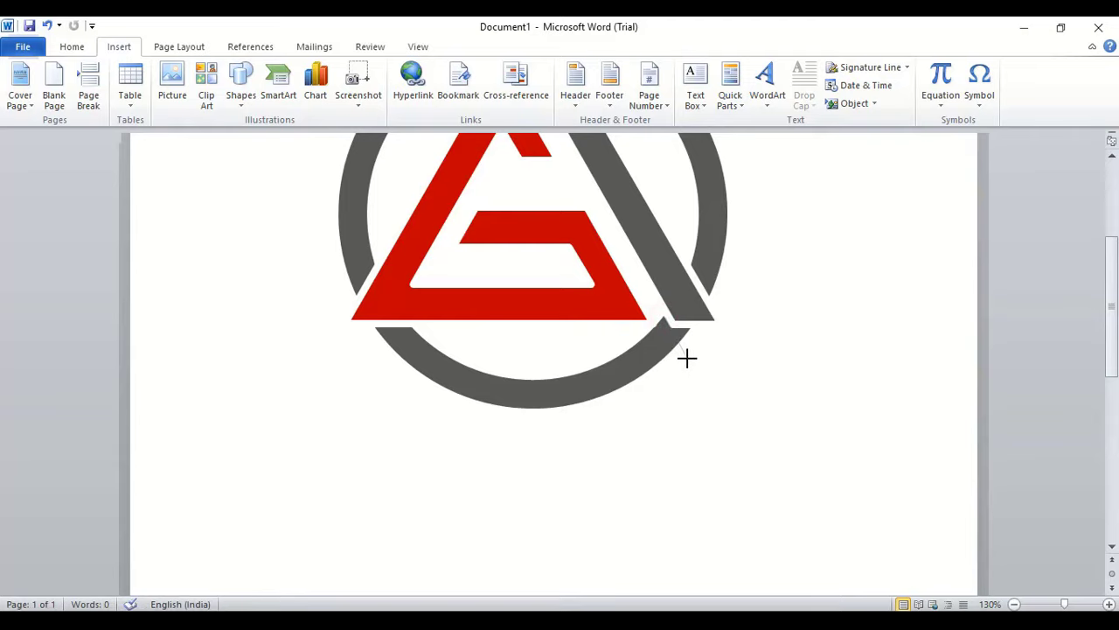
left_click_drag(687, 358, 701, 338)
left_click_drag(709, 325, 665, 316)
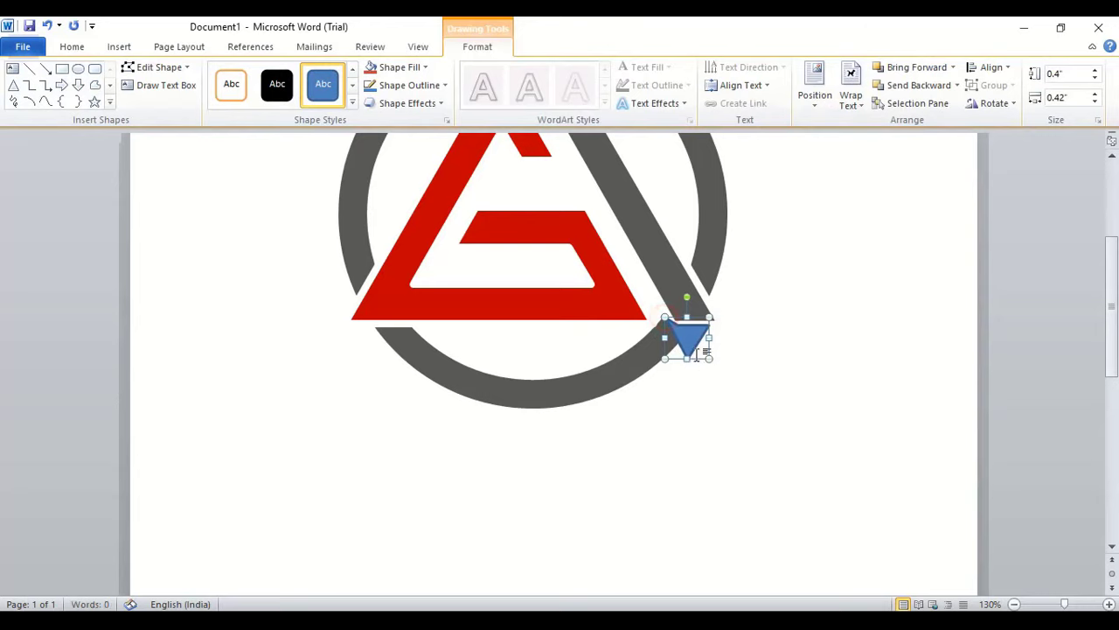
Set the triangle to No line and give it a new fill colour
right_click(687, 340)
left_click(748, 328)
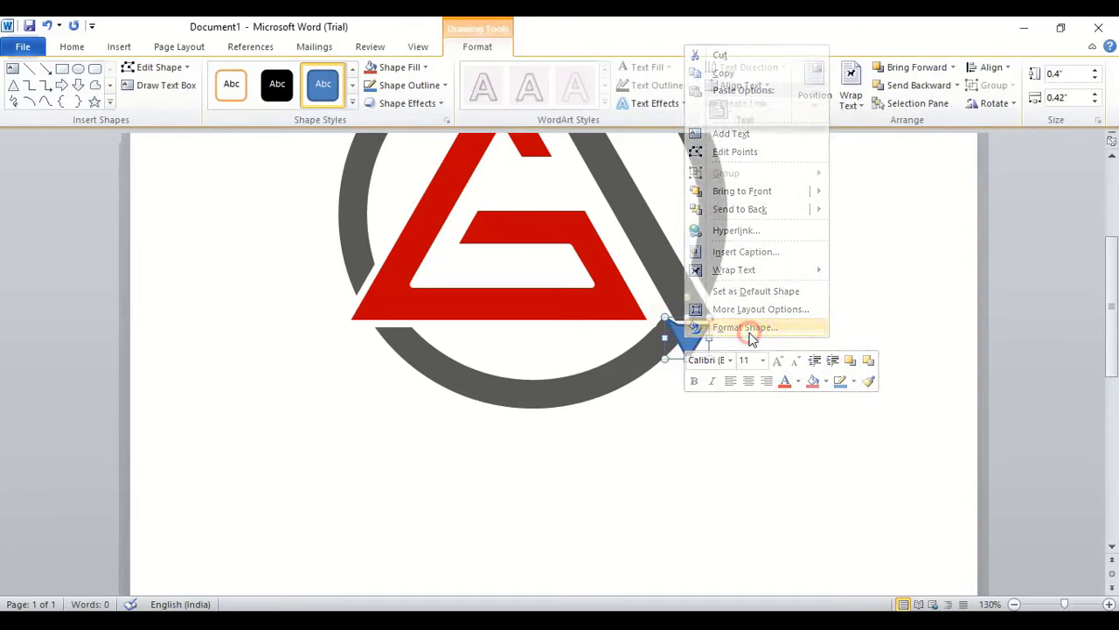
left_click(733, 161)
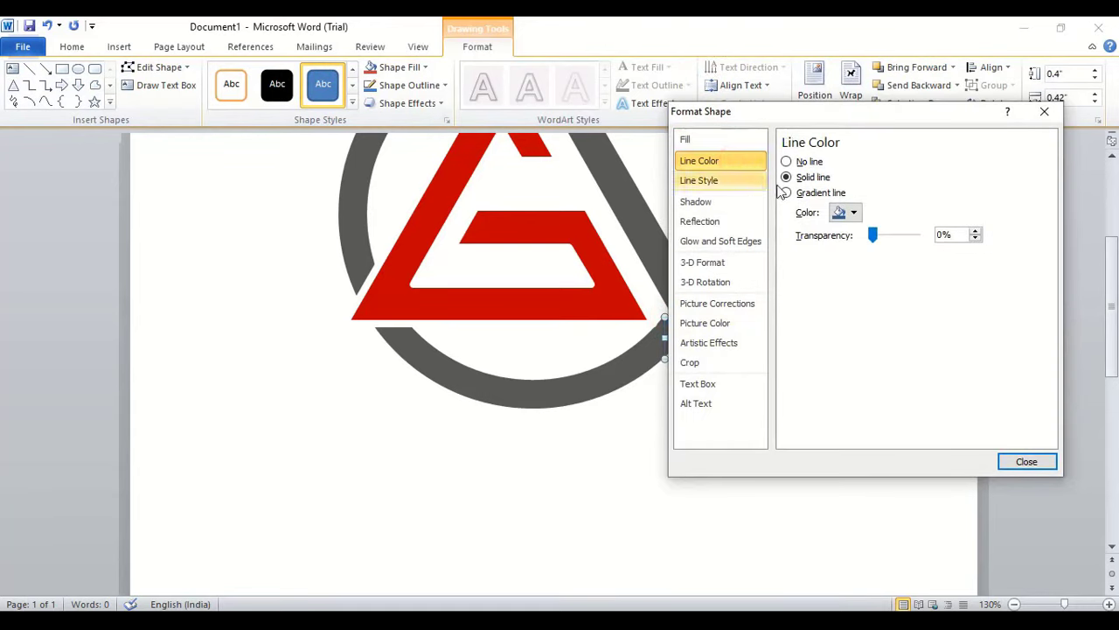
left_click(786, 162)
left_click(699, 141)
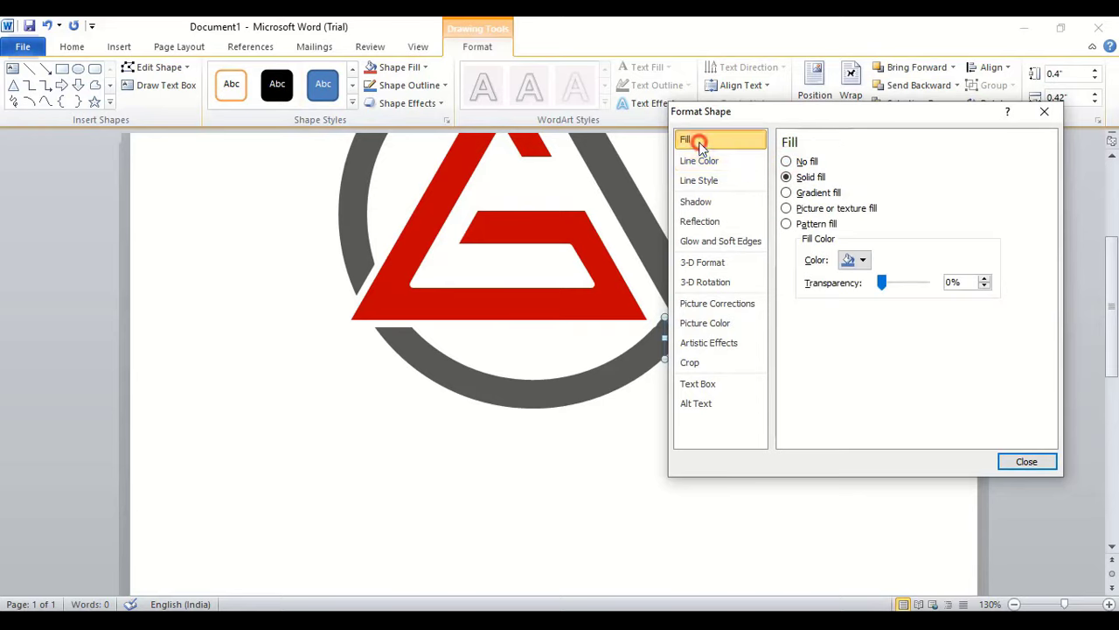
left_click(854, 260)
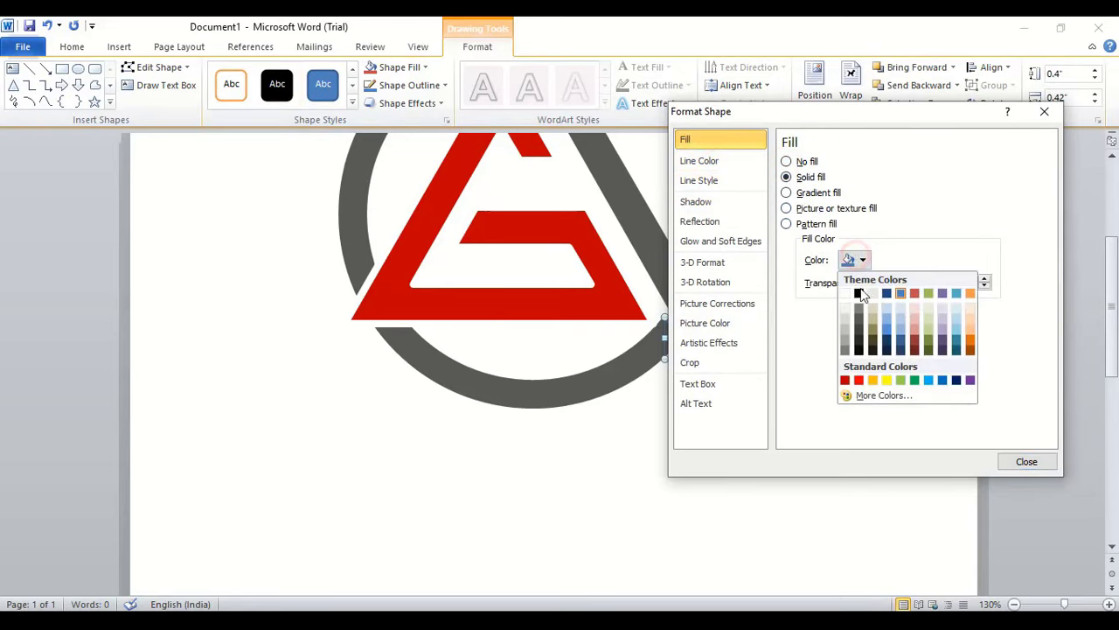
left_click(847, 292)
left_click(1026, 461)
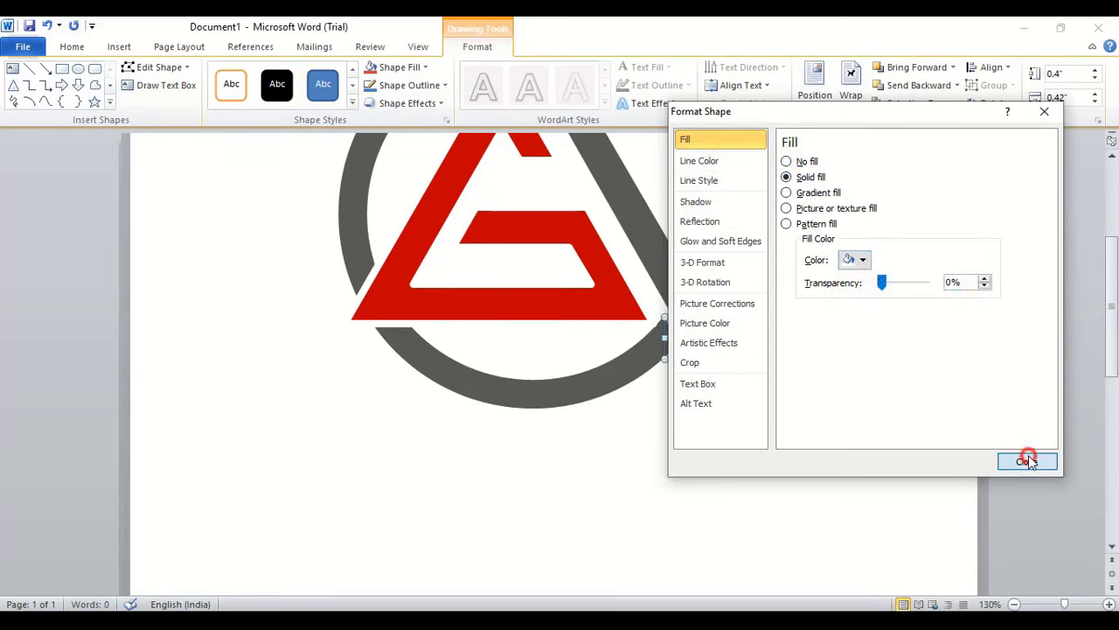